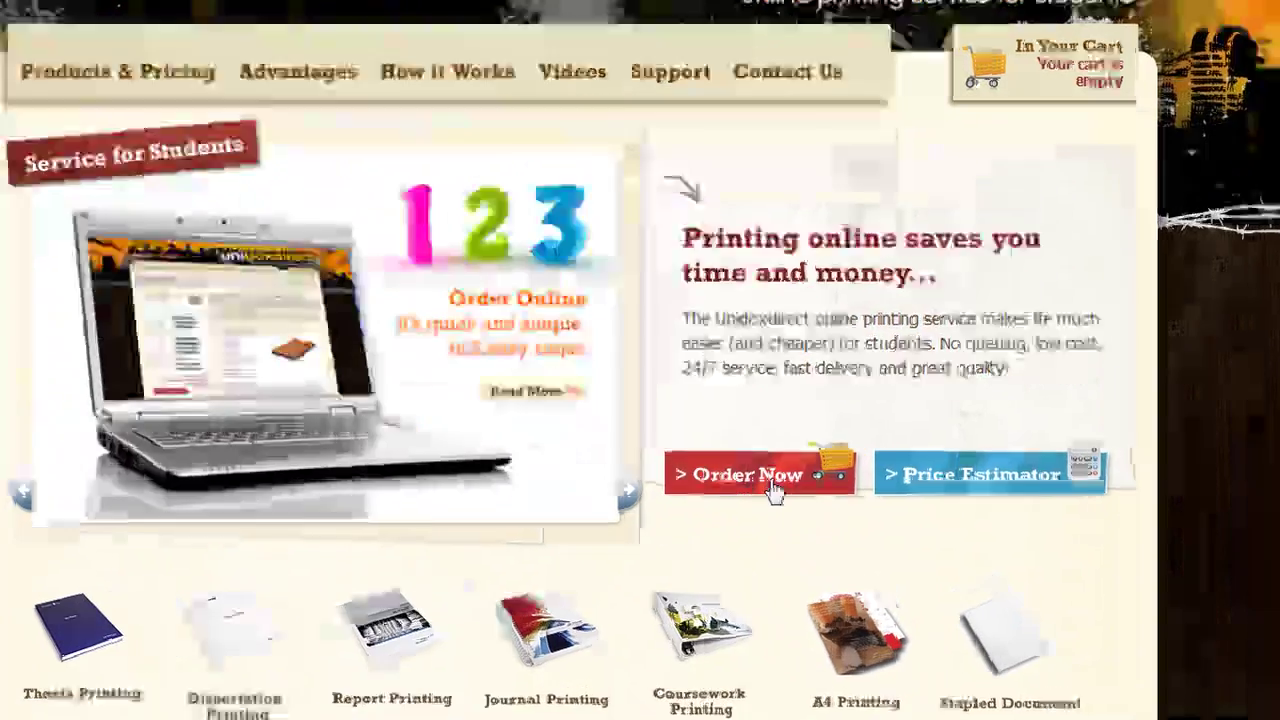
Start a new print order and choose Paperback Book as the product type.
{"action": "left_click", "coordinate": [660, 400]}
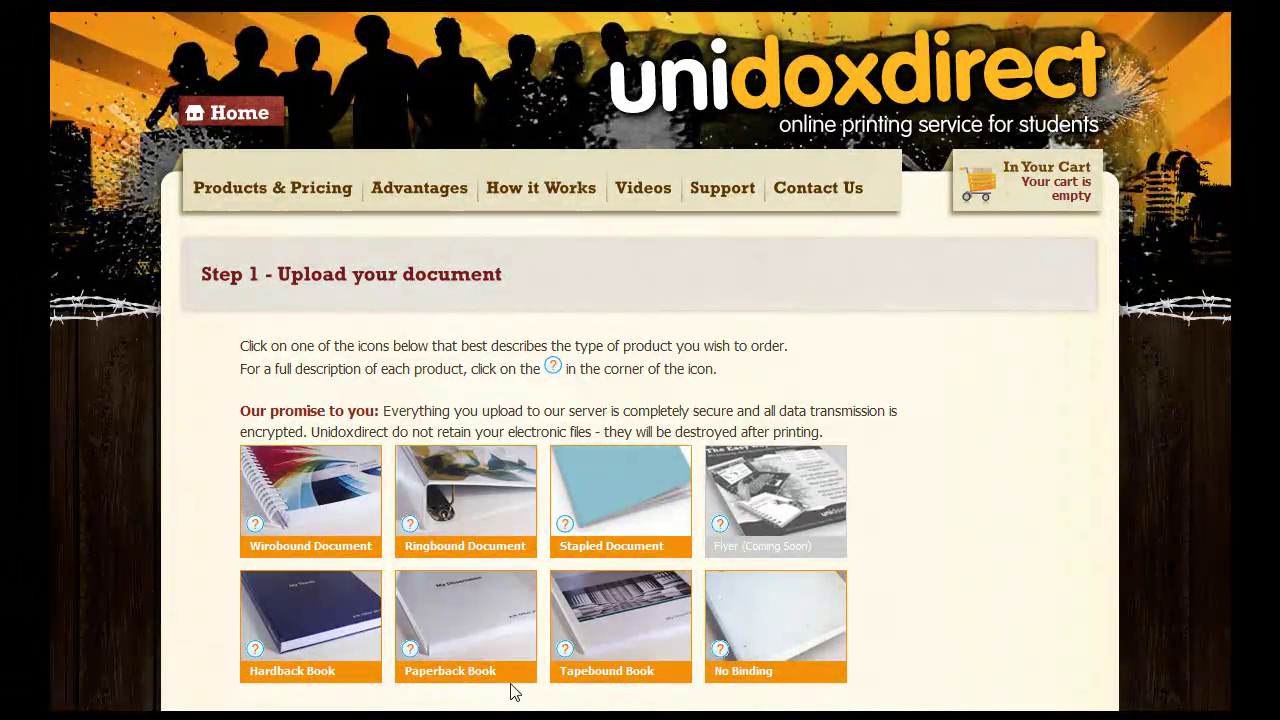
{"action": "left_click", "coordinate": [483, 646]}
{"action": "scroll", "coordinate": [483, 646], "scroll_direction": "down", "scroll_amount": 5}
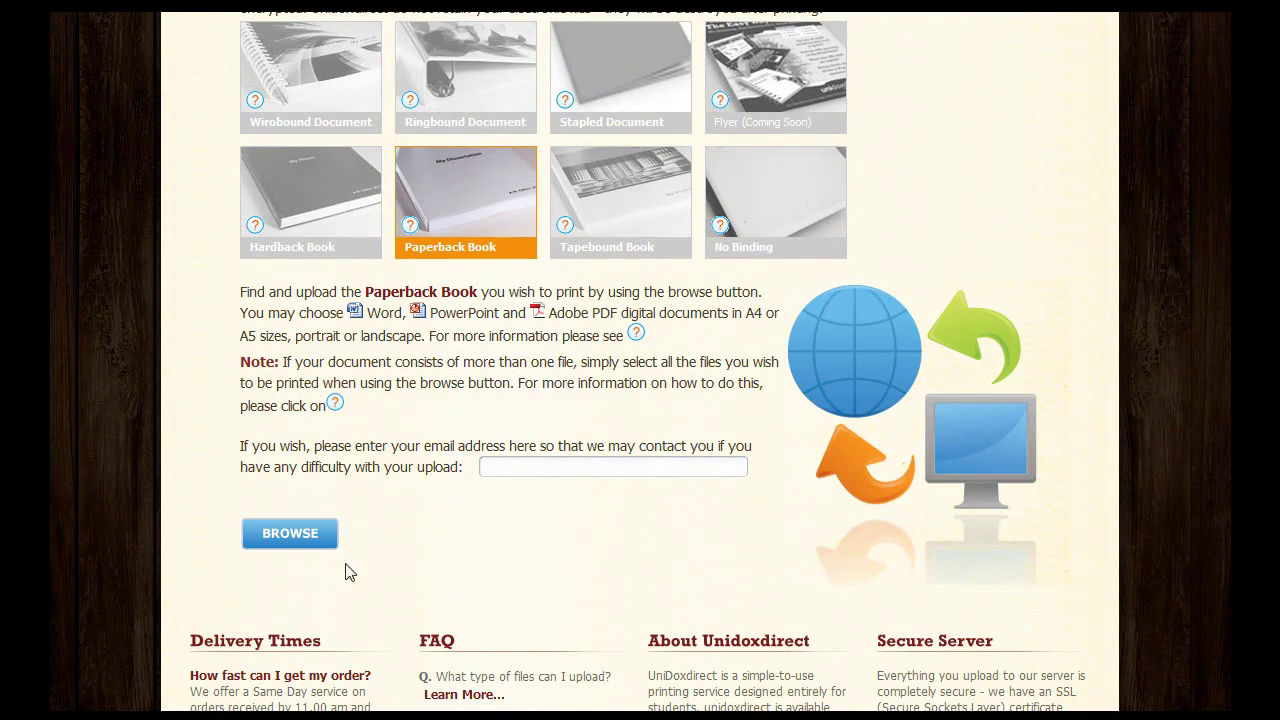
Upload My Dissertation.pdf from My Documents as the document for the paperback book.
{"action": "left_click", "coordinate": [294, 537]}
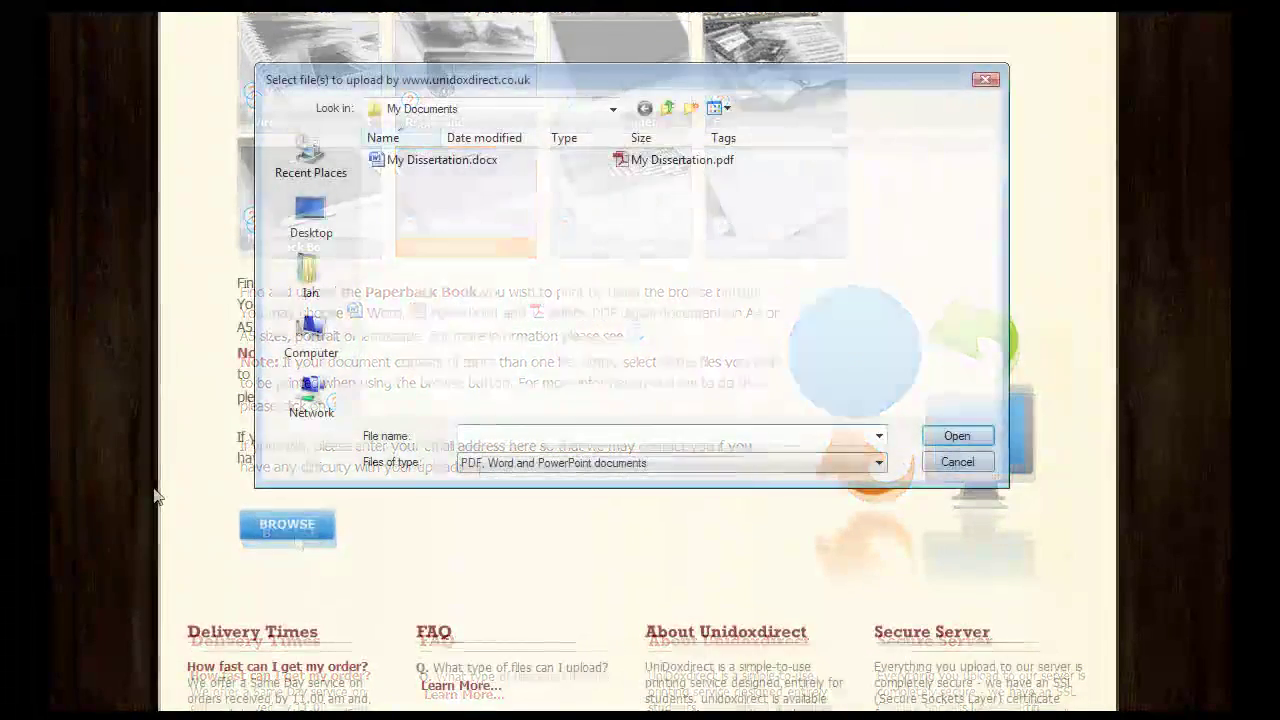
{"action": "left_click", "coordinate": [673, 172]}
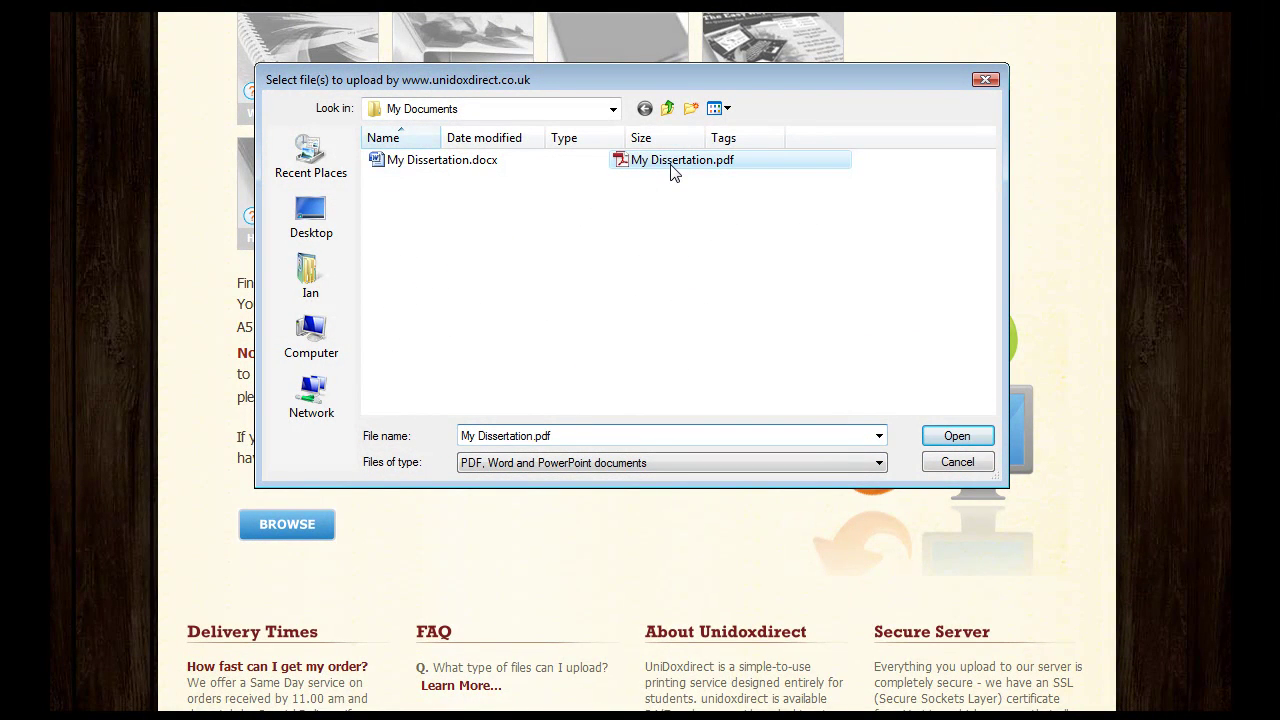
{"action": "double_click", "coordinate": [673, 172]}
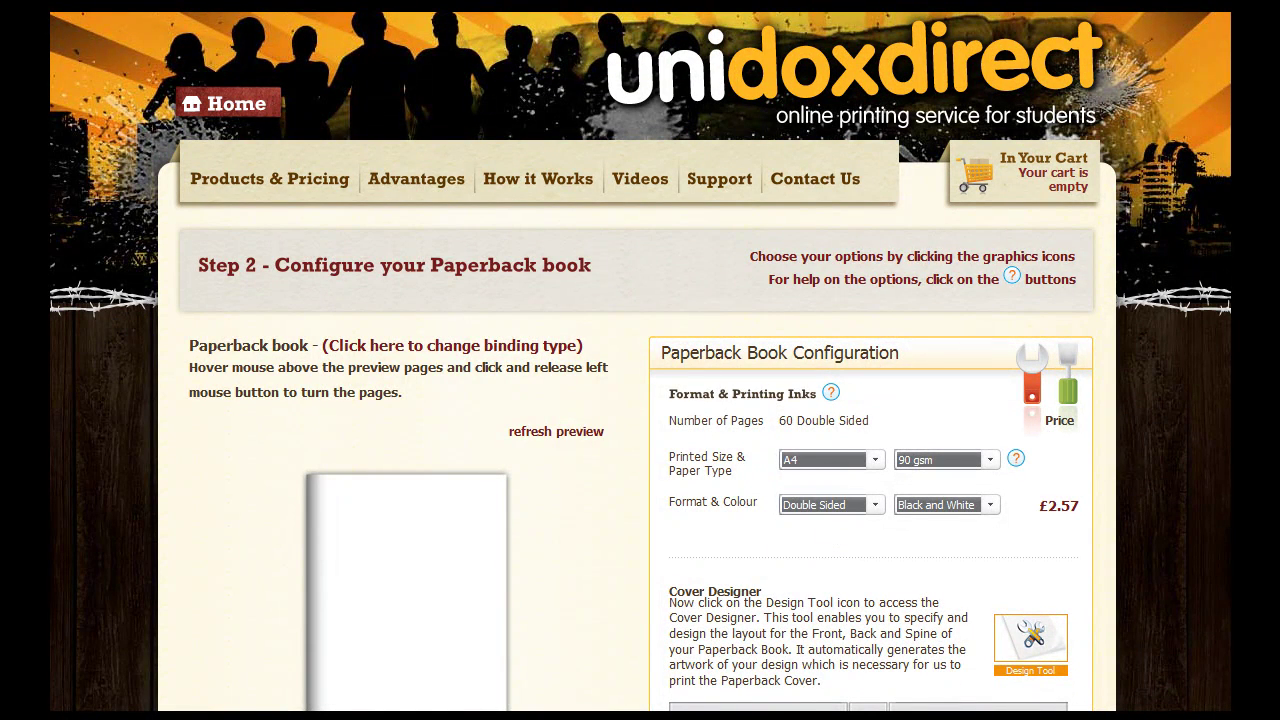
Turn the book preview to the title page and open the cover design tool.
{"action": "scroll", "coordinate": [902, 584], "scroll_direction": "down", "scroll_amount": 3}
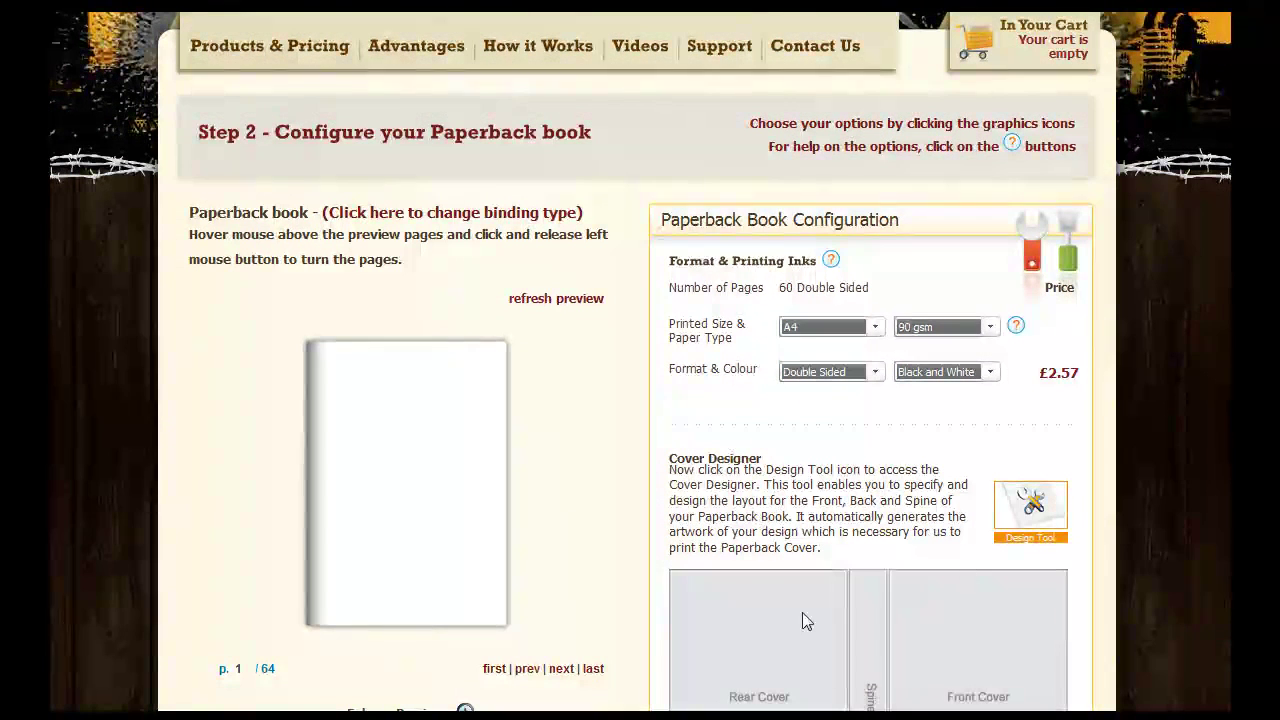
{"action": "left_click_drag", "start_coordinate": [485, 608], "coordinate": [226, 614]}
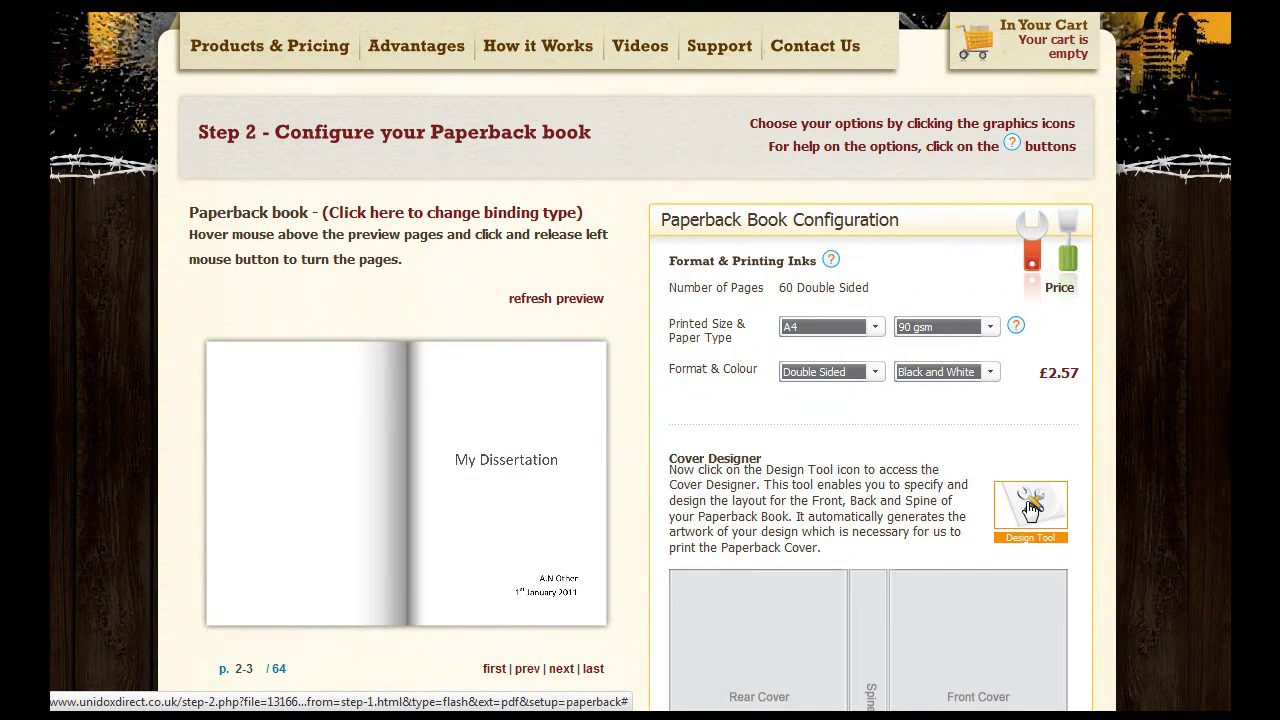
{"action": "left_click", "coordinate": [1031, 508]}
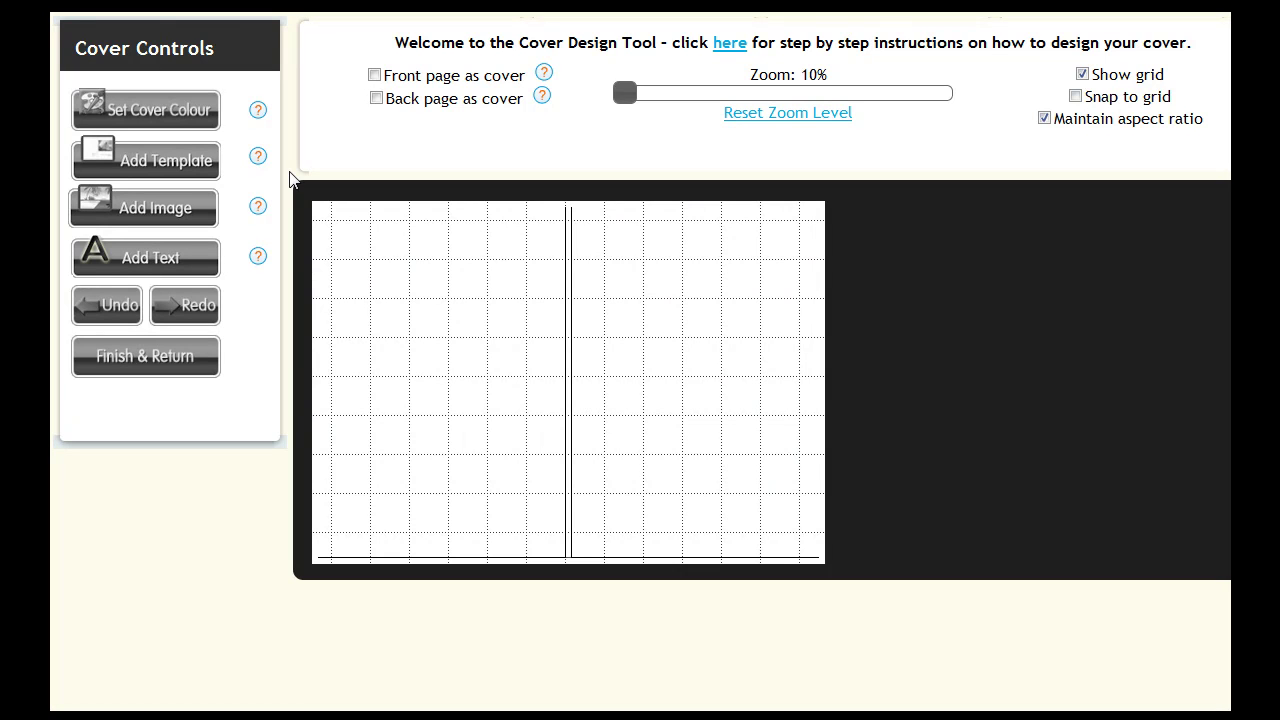
{"action": "left_click", "coordinate": [378, 80]}
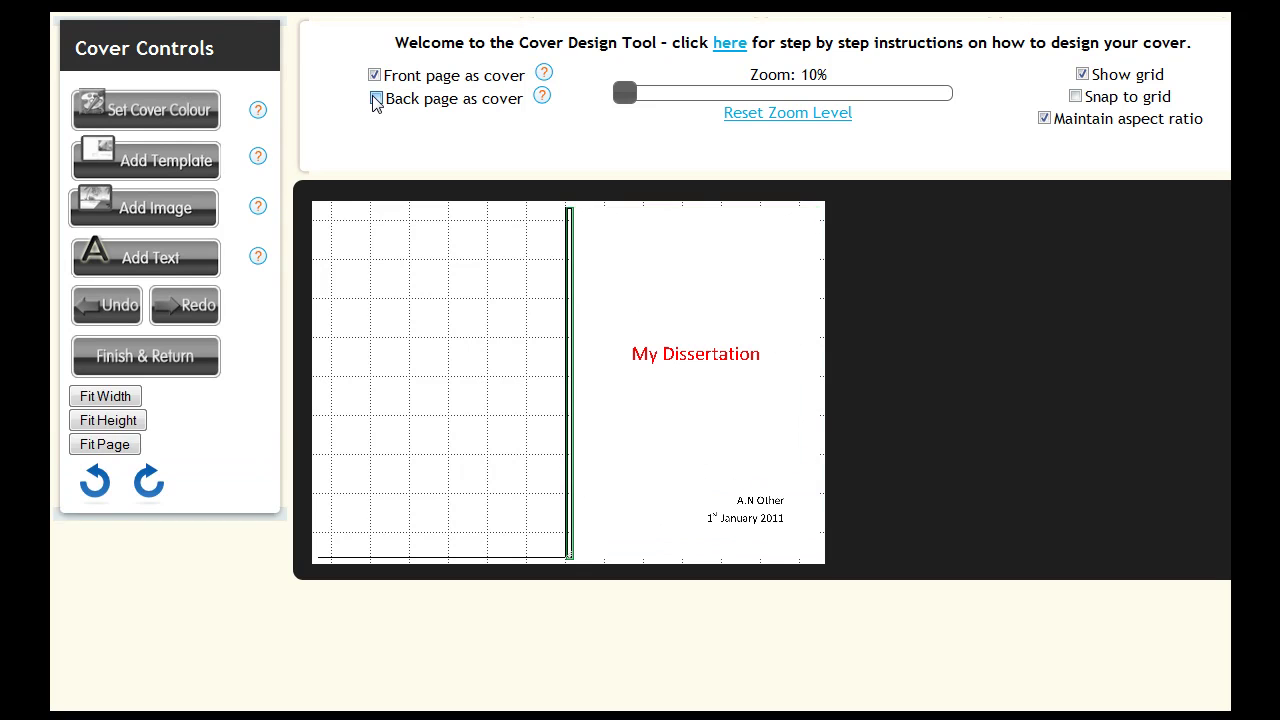
{"action": "left_click", "coordinate": [375, 99]}
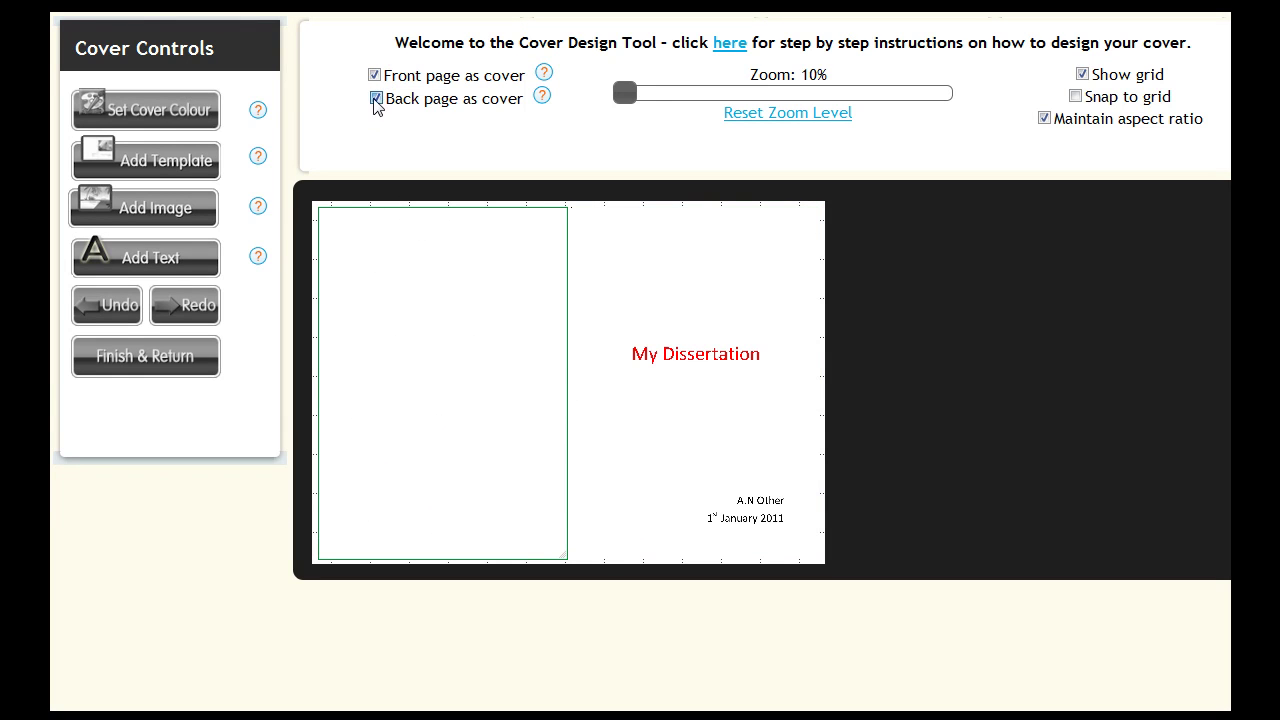
{"action": "left_click", "coordinate": [378, 99]}
{"action": "left_click", "coordinate": [374, 76]}
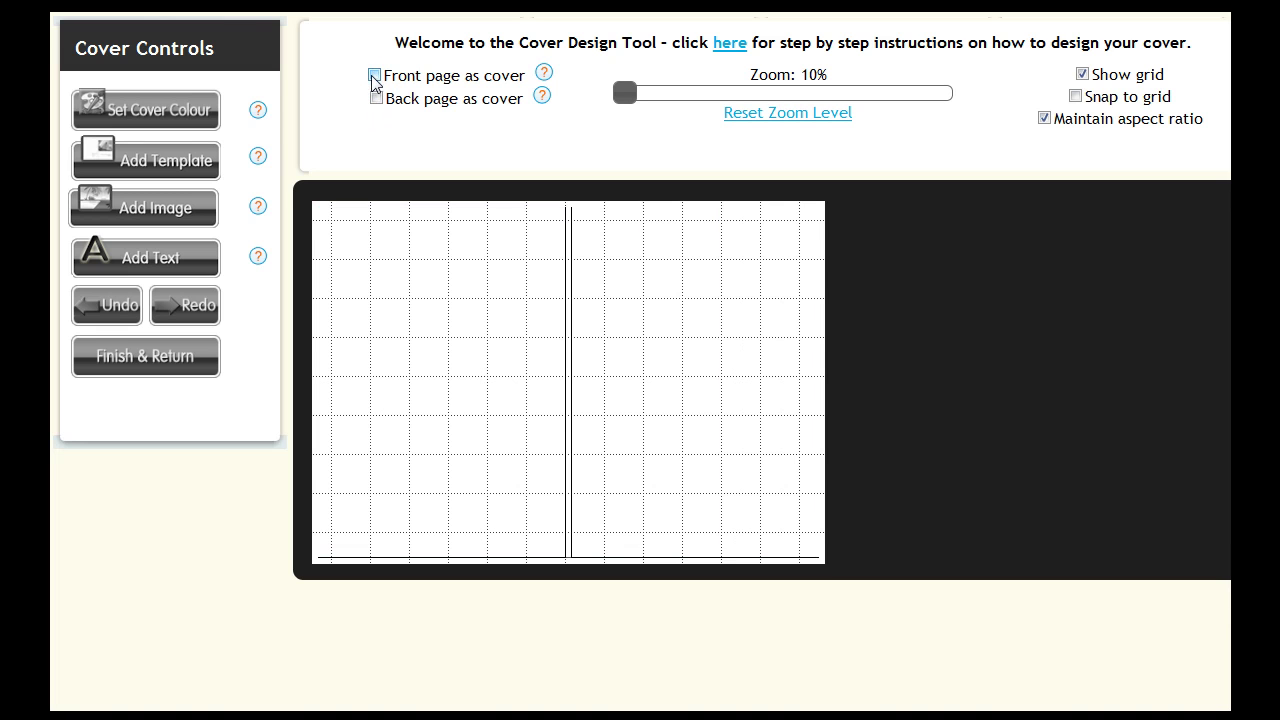
Set the cover colour to bright blue, hex 11bddb.
{"action": "left_click", "coordinate": [188, 114]}
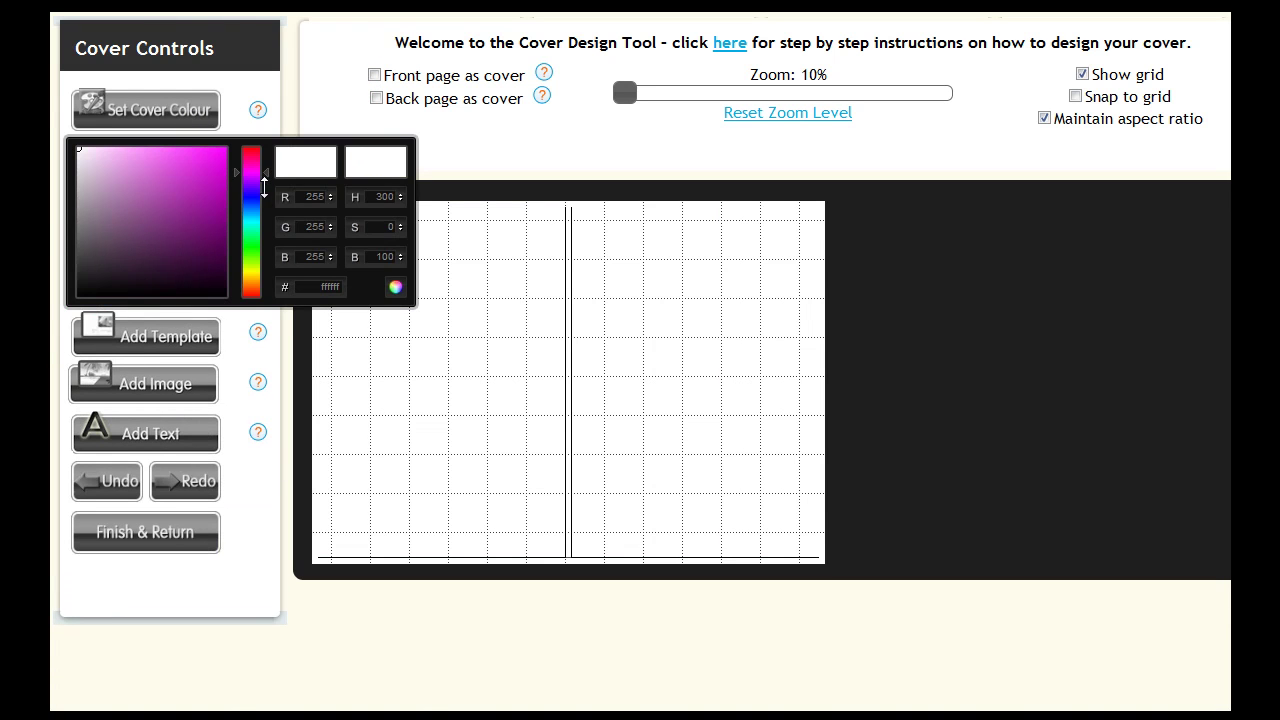
{"action": "mouse_move", "coordinate": [264, 188]}
{"action": "left_mouse_down"}
{"action": "mouse_move", "coordinate": [265, 220]}
{"action": "mouse_move", "coordinate": [238, 194]}
{"action": "left_mouse_up"}
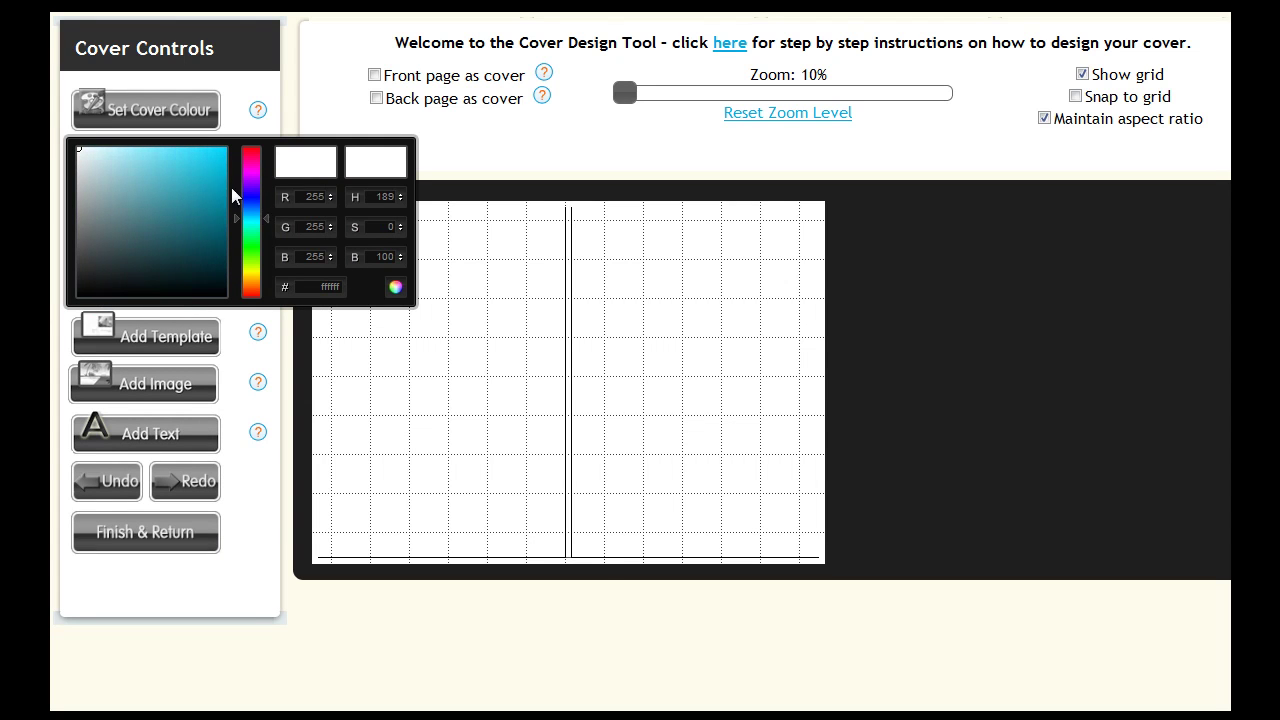
{"action": "left_click", "coordinate": [215, 167]}
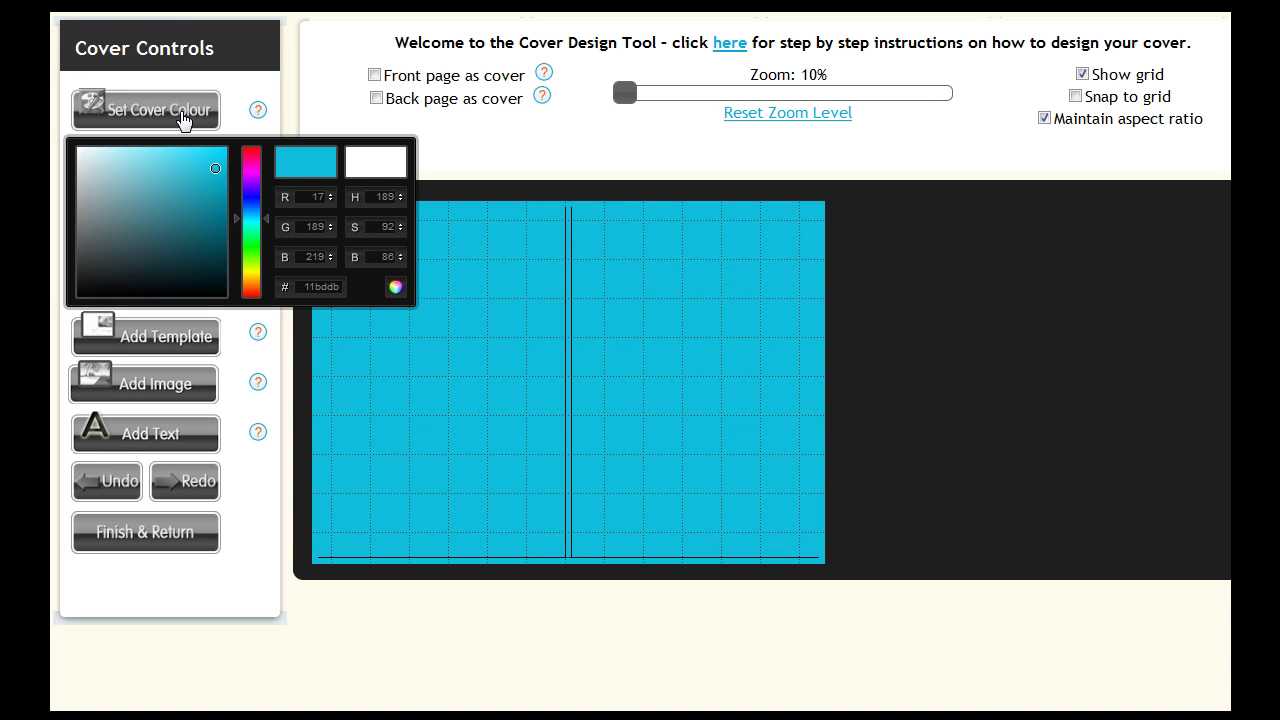
{"action": "left_click", "coordinate": [182, 120]}
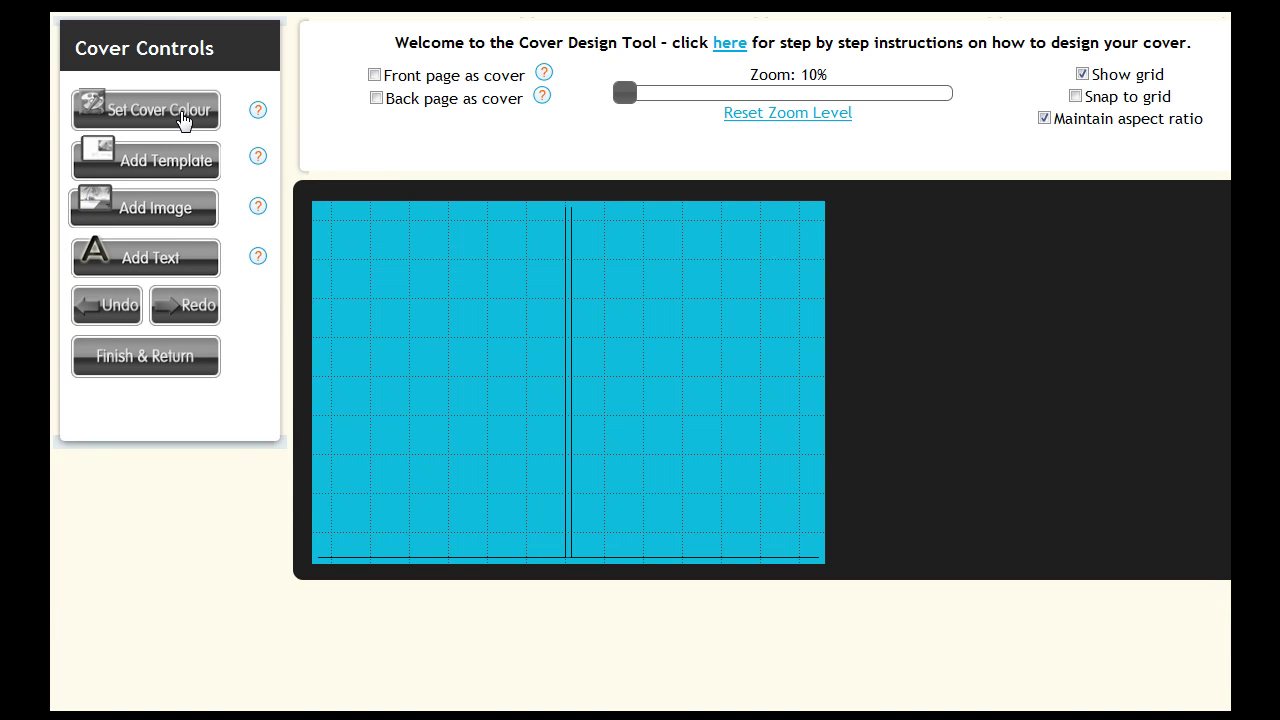
Add the text "My Dissertation" to the front cover in bold at size 80.
{"action": "left_click", "coordinate": [176, 262]}
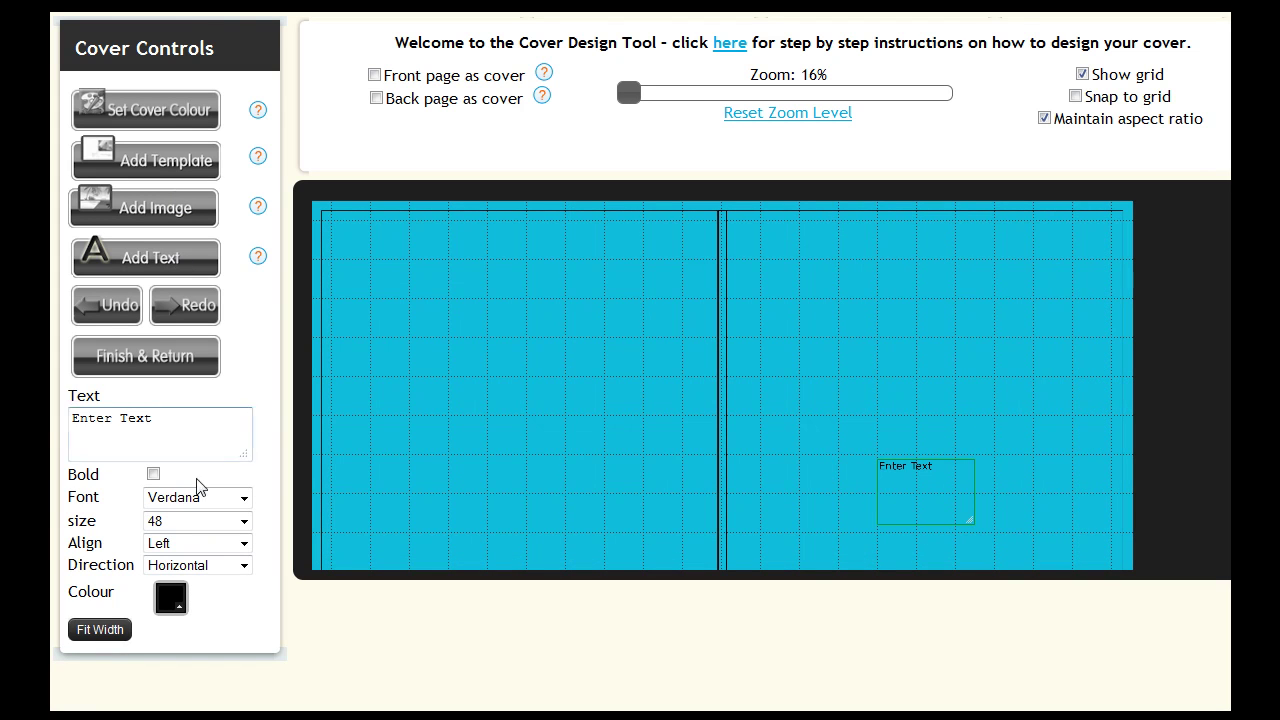
{"action": "left_click_drag", "start_coordinate": [153, 418], "coordinate": [68, 418]}
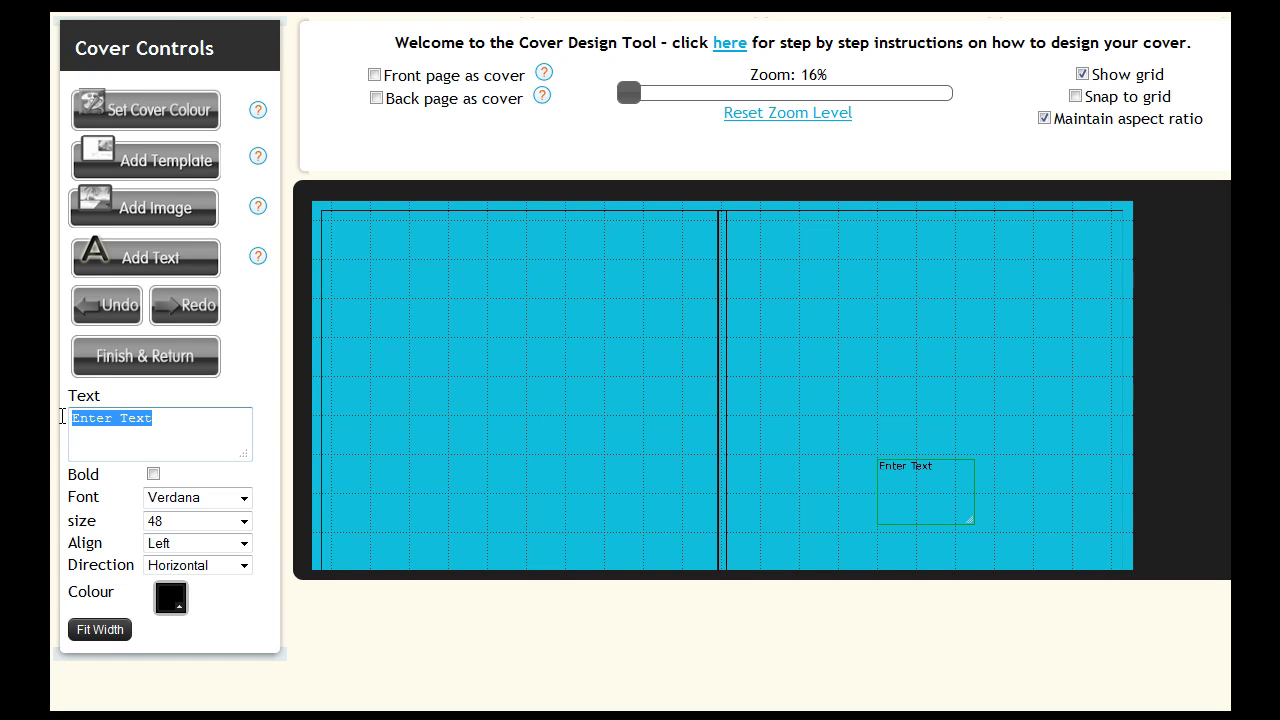
{"action": "type", "text": "My Dissertation"}
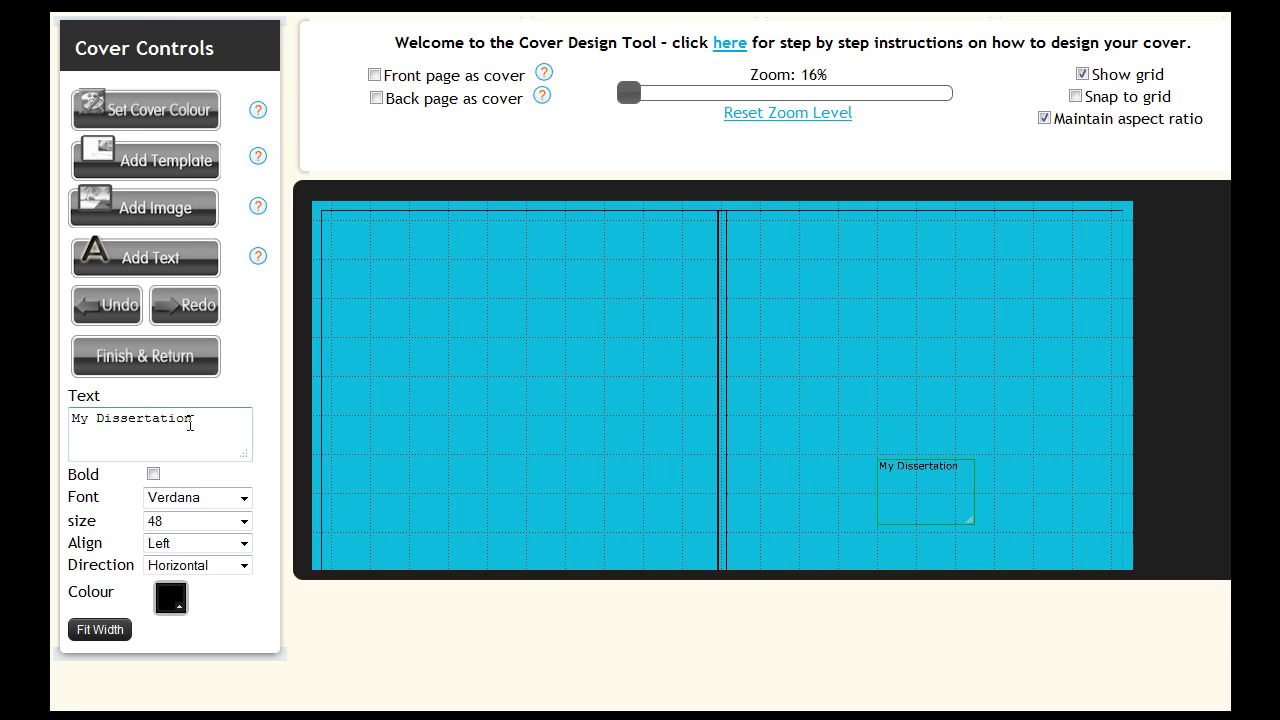
{"action": "left_click", "coordinate": [153, 474]}
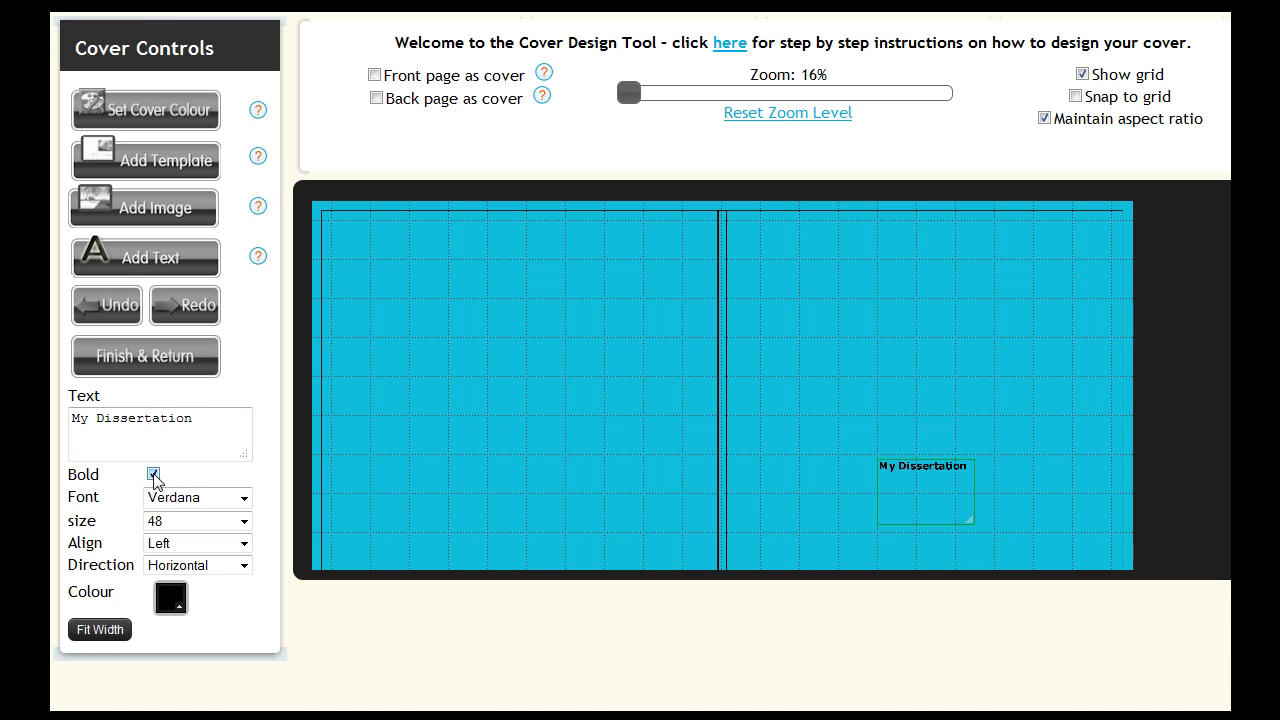
{"action": "left_click", "coordinate": [243, 521]}
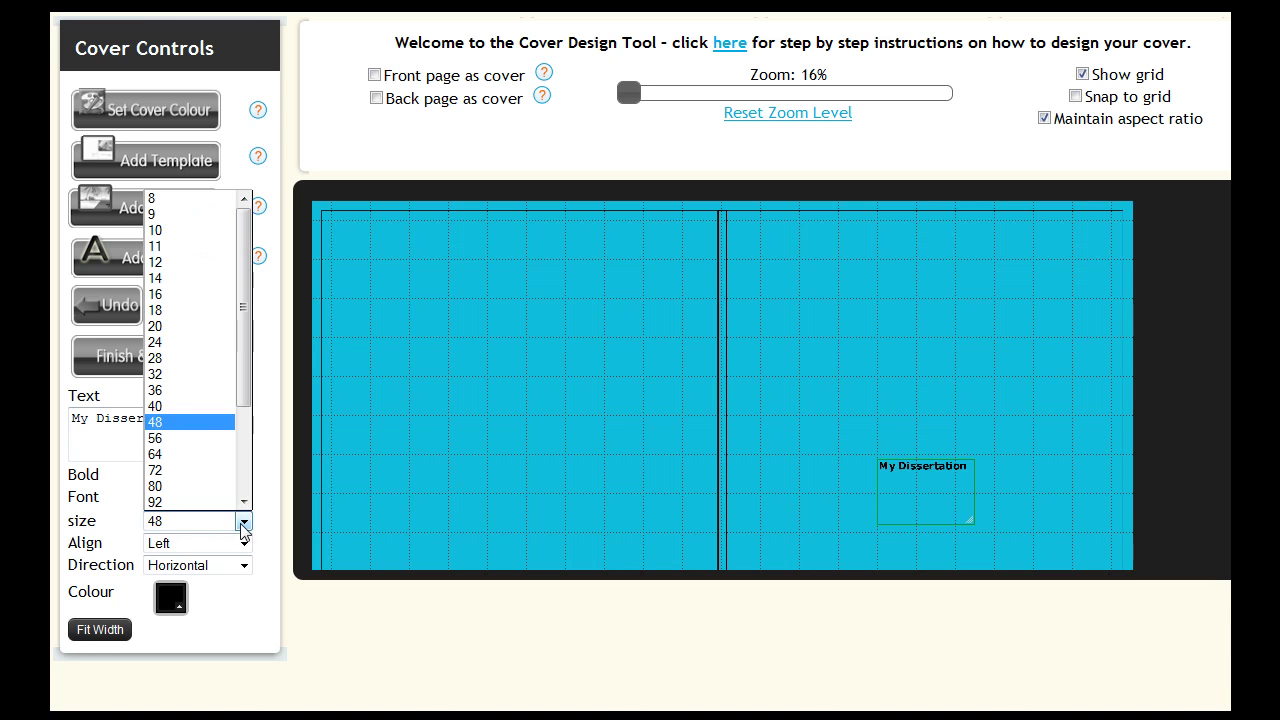
{"action": "left_click", "coordinate": [203, 487]}
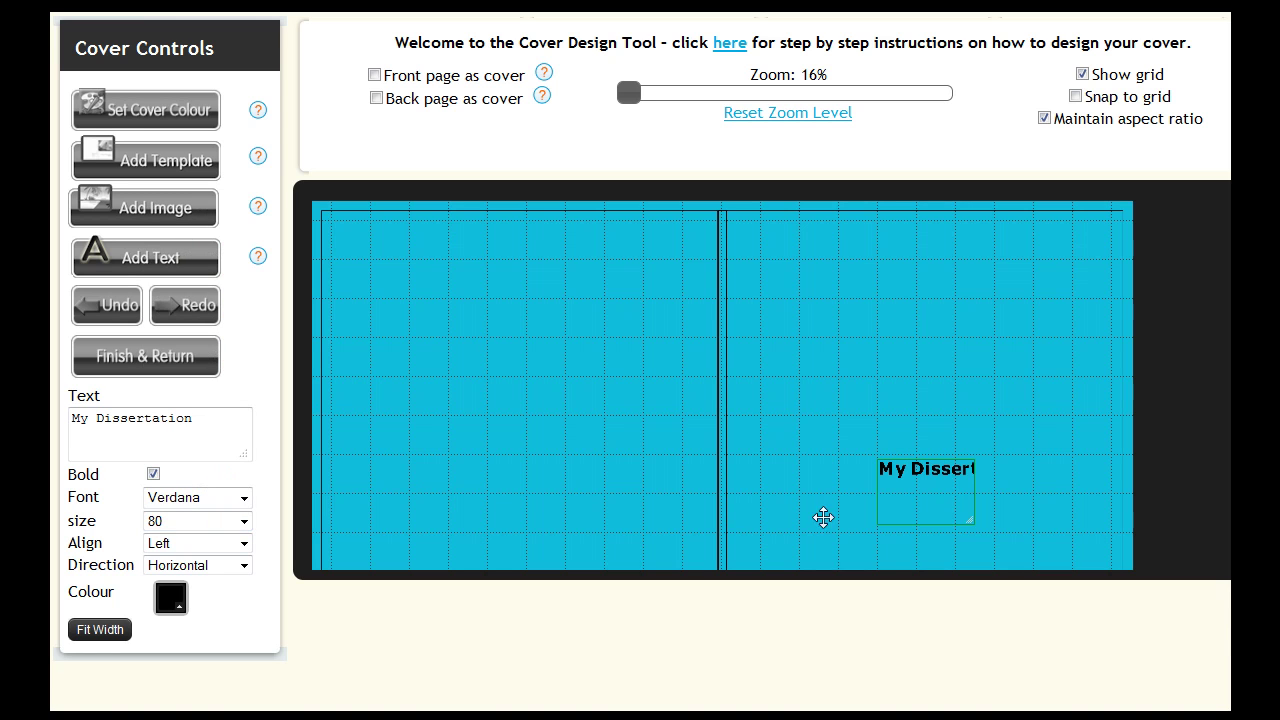
Centre-align the title text, fit its box to the front cover's width and move it higher on the cover.
{"action": "left_click_drag", "start_coordinate": [965, 515], "coordinate": [1066, 500]}
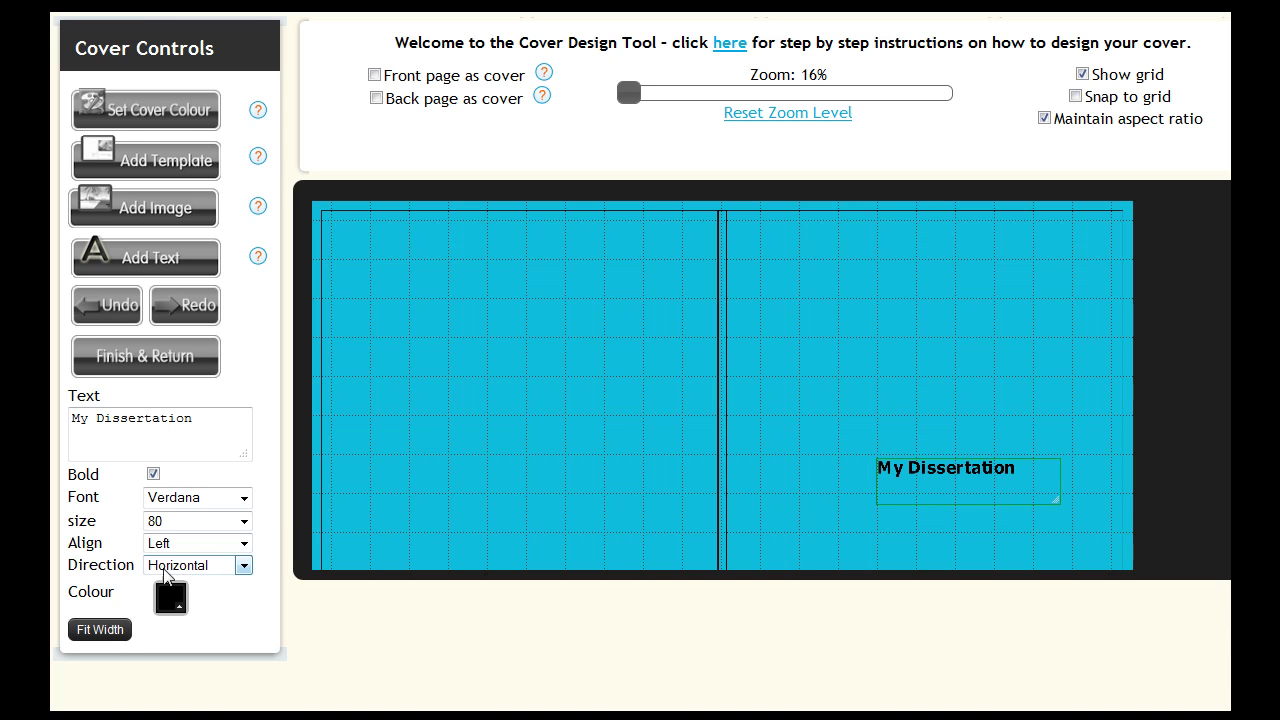
{"action": "left_click", "coordinate": [245, 543]}
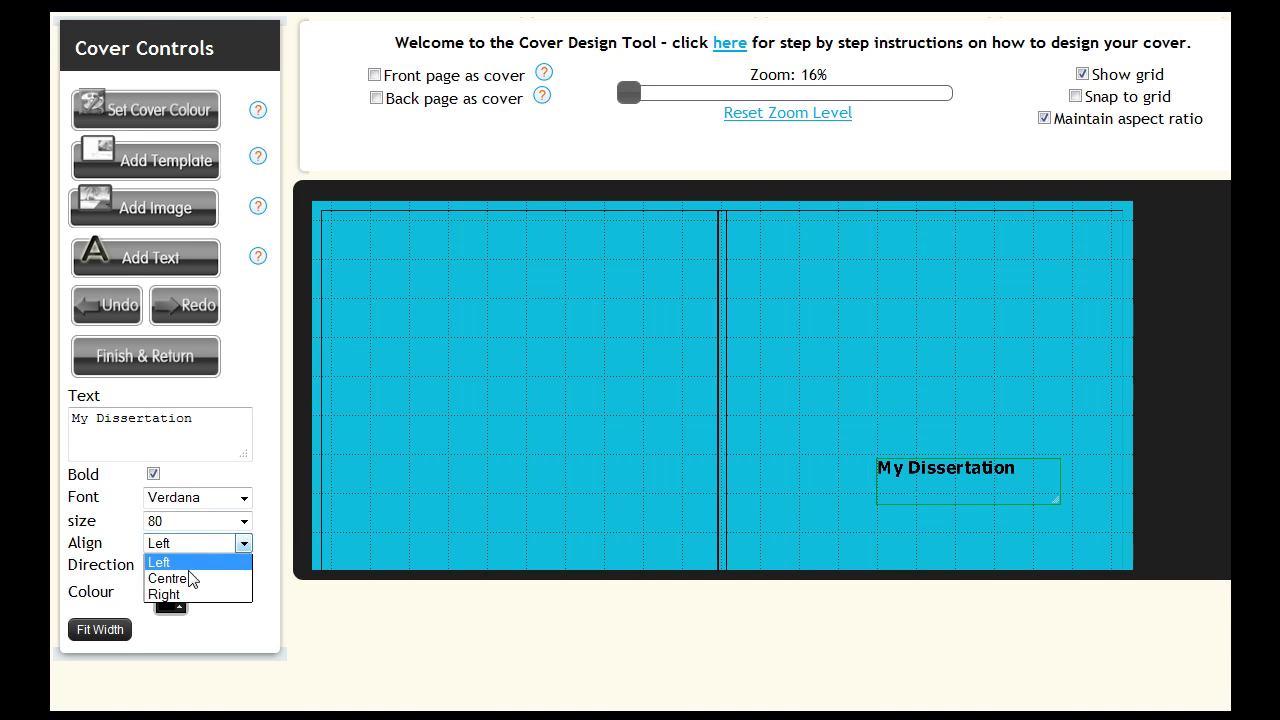
{"action": "left_click", "coordinate": [190, 574]}
{"action": "left_click", "coordinate": [98, 630]}
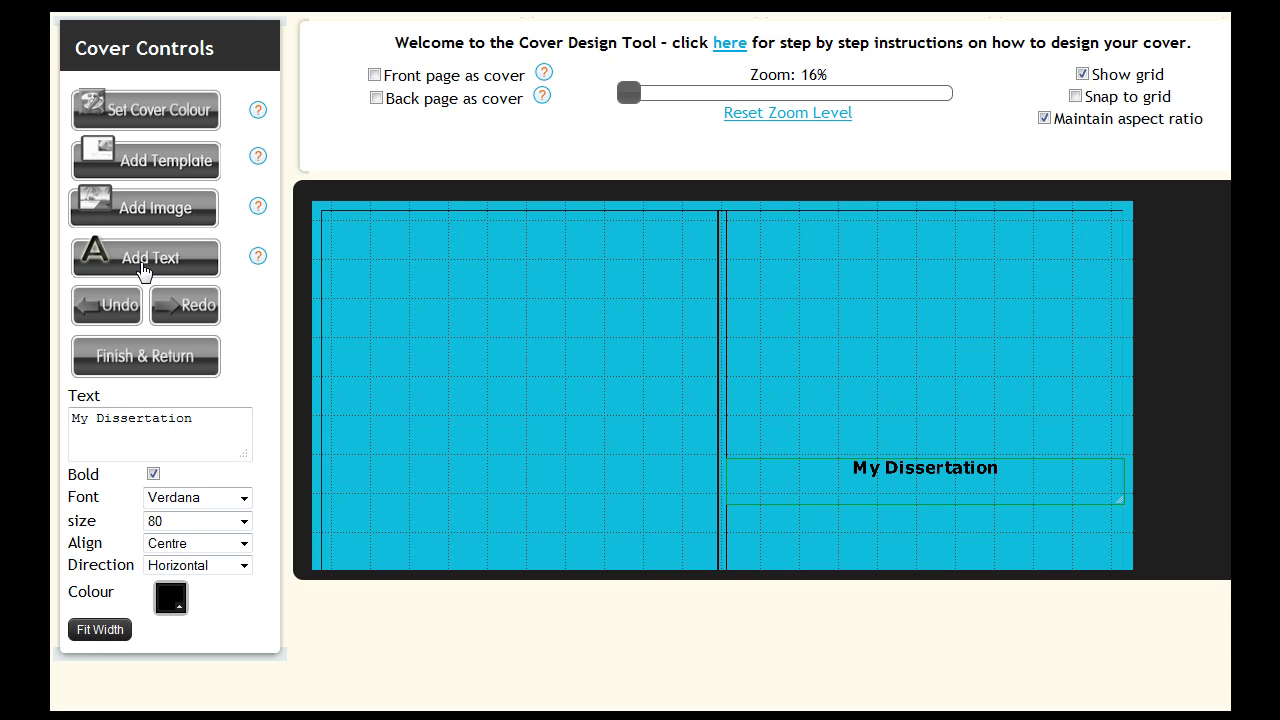
{"action": "left_click_drag", "start_coordinate": [923, 460], "coordinate": [914, 380]}
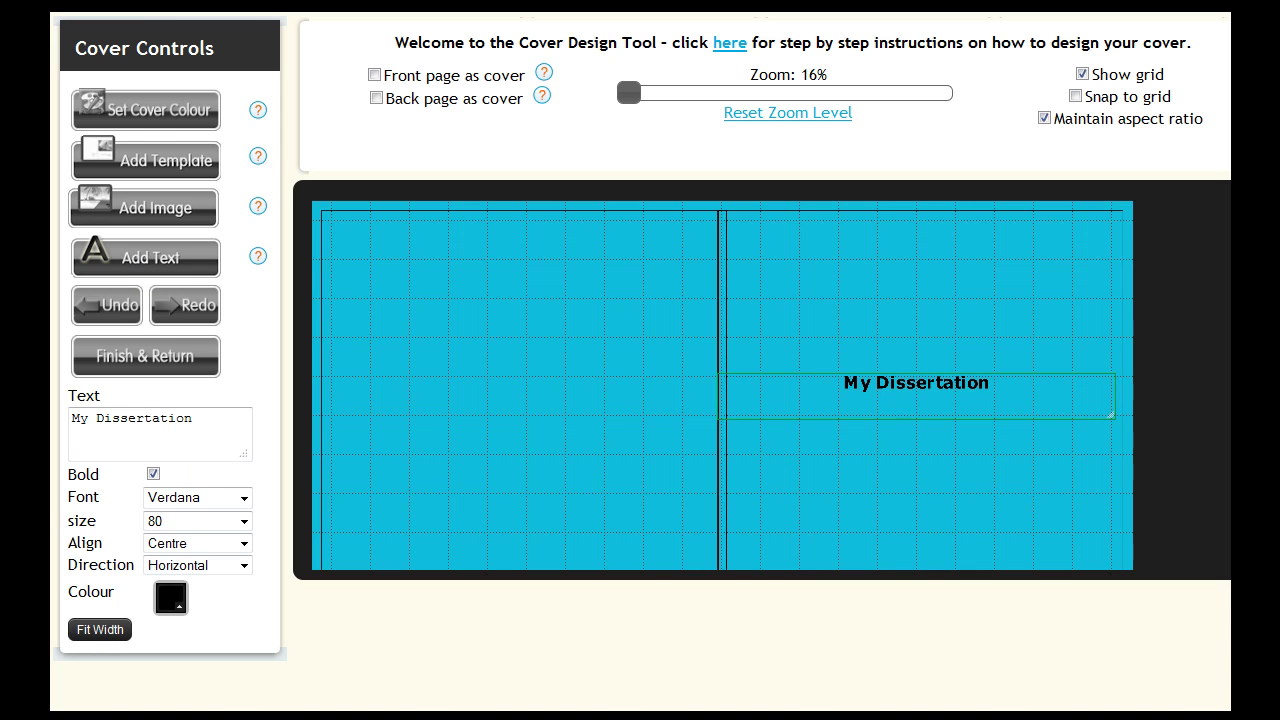
Add a second text box containing the author's name and move it over to the spine.
{"action": "left_click", "coordinate": [148, 259]}
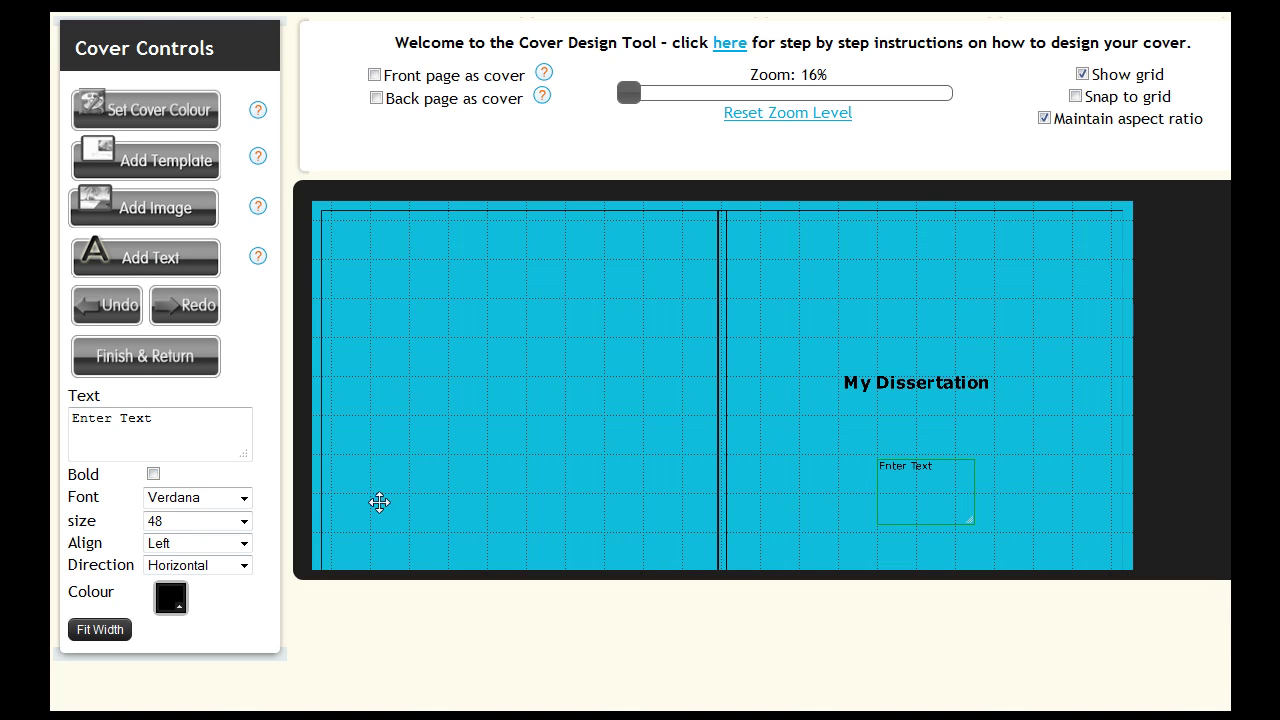
{"action": "left_click_drag", "start_coordinate": [153, 418], "coordinate": [70, 418]}
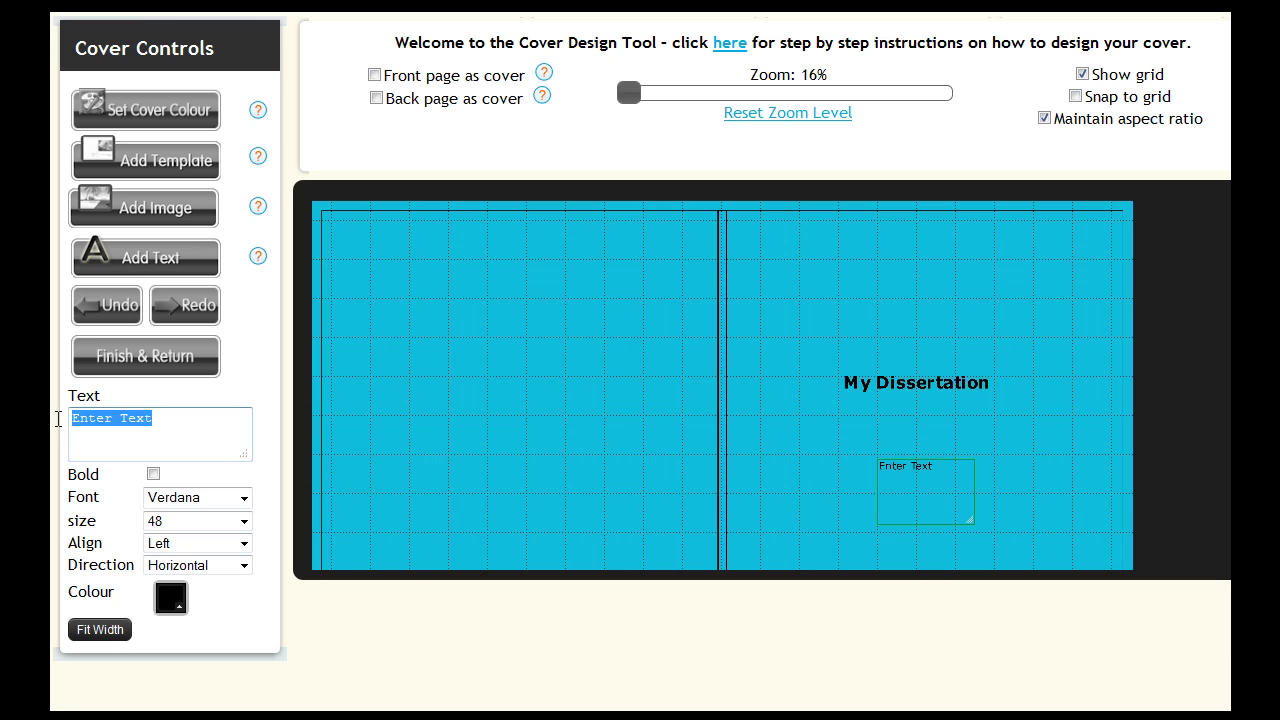
{"action": "type", "text": "A.N. Other"}
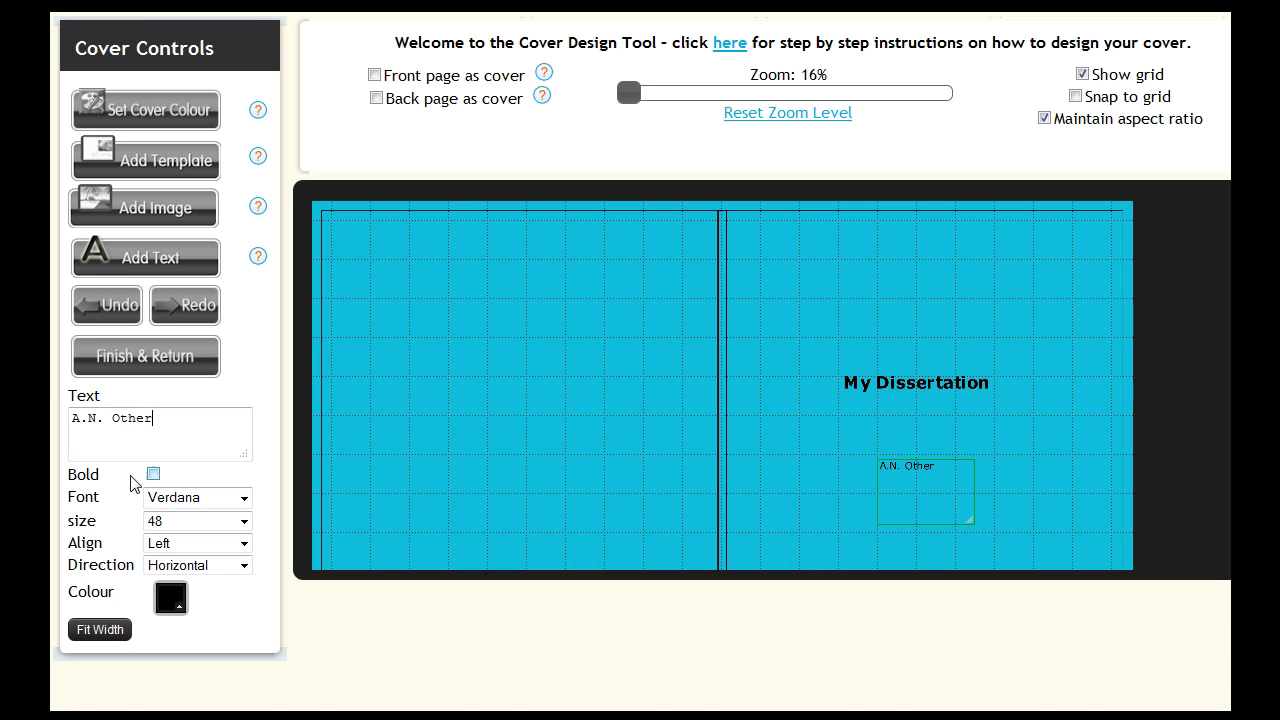
{"action": "left_click_drag", "start_coordinate": [881, 463], "coordinate": [733, 413]}
{"action": "left_click_drag", "start_coordinate": [707, 405], "coordinate": [694, 402]}
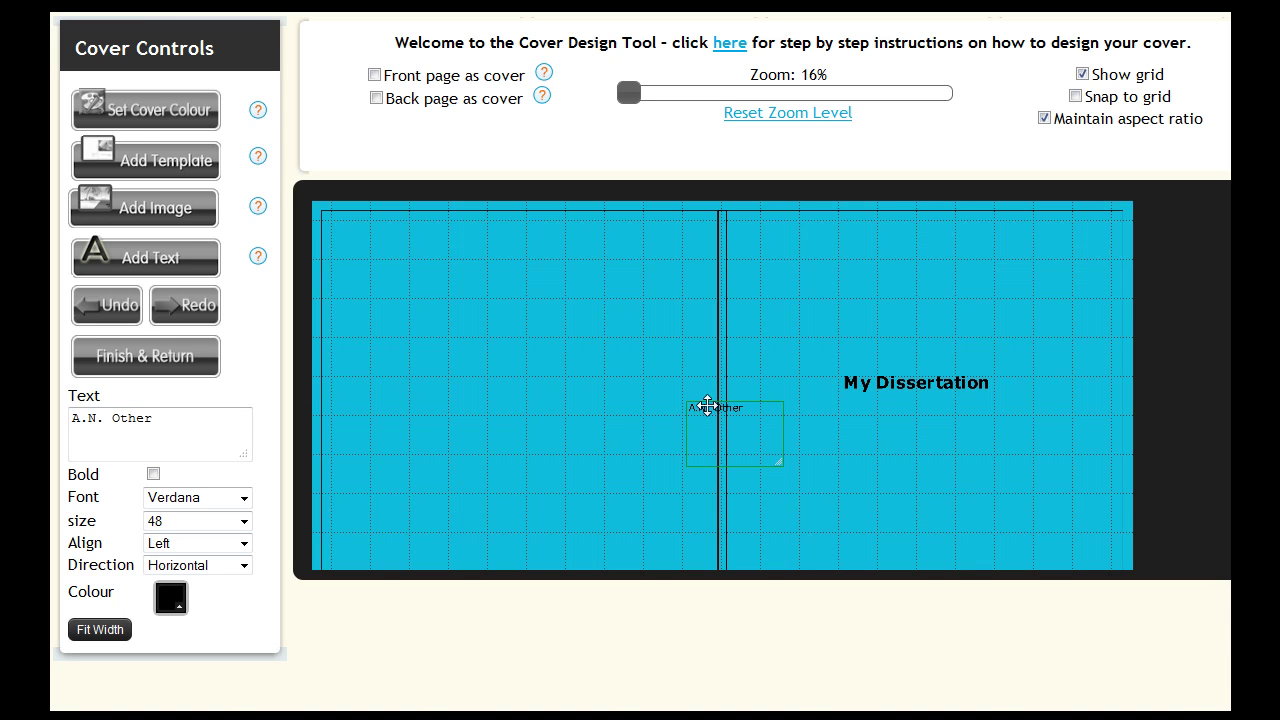
Set the author text's direction to Vertical and position it within the spine.
{"action": "left_click", "coordinate": [244, 566]}
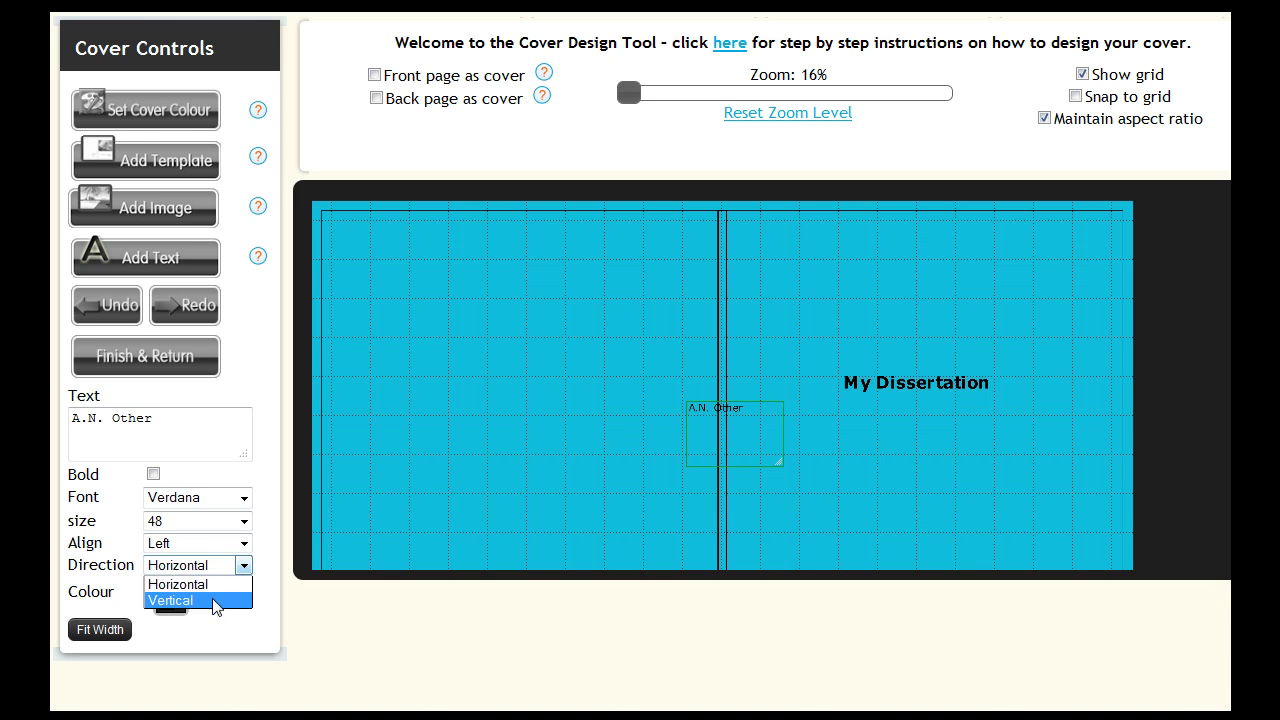
{"action": "left_click", "coordinate": [172, 600]}
{"action": "left_click_drag", "start_coordinate": [740, 444], "coordinate": [731, 483]}
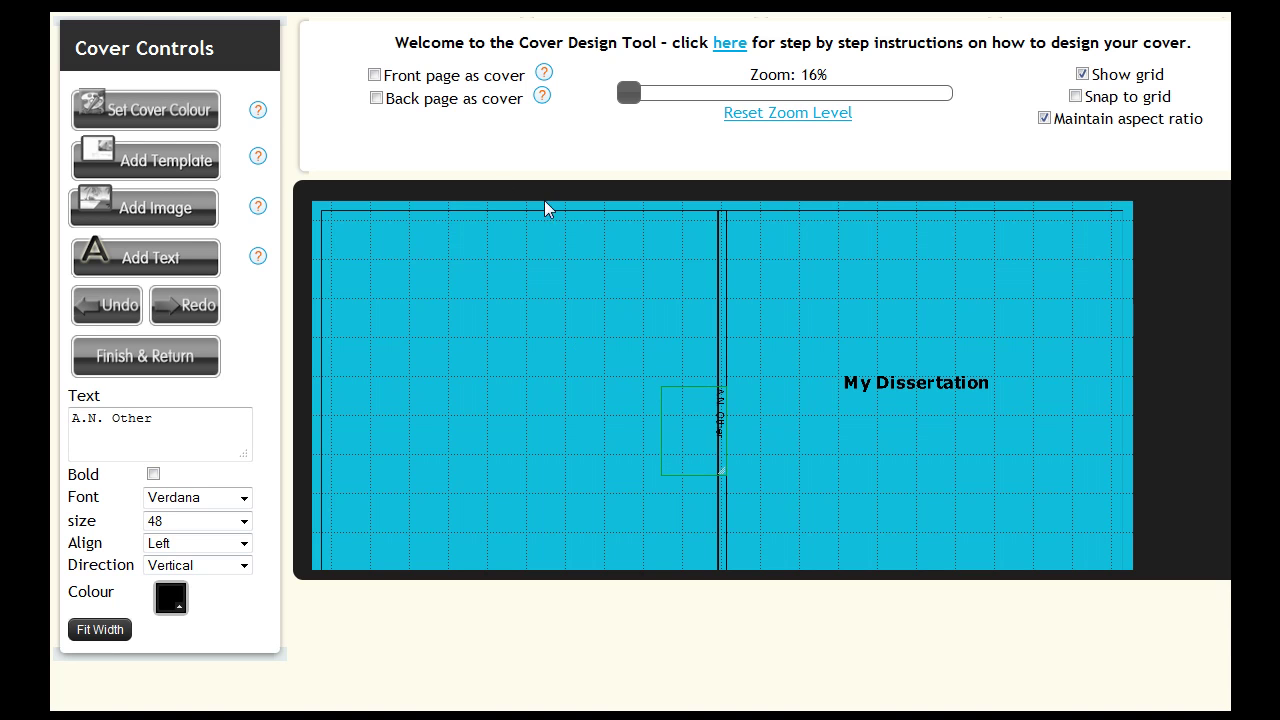
{"action": "left_click_drag", "start_coordinate": [635, 100], "coordinate": [640, 100]}
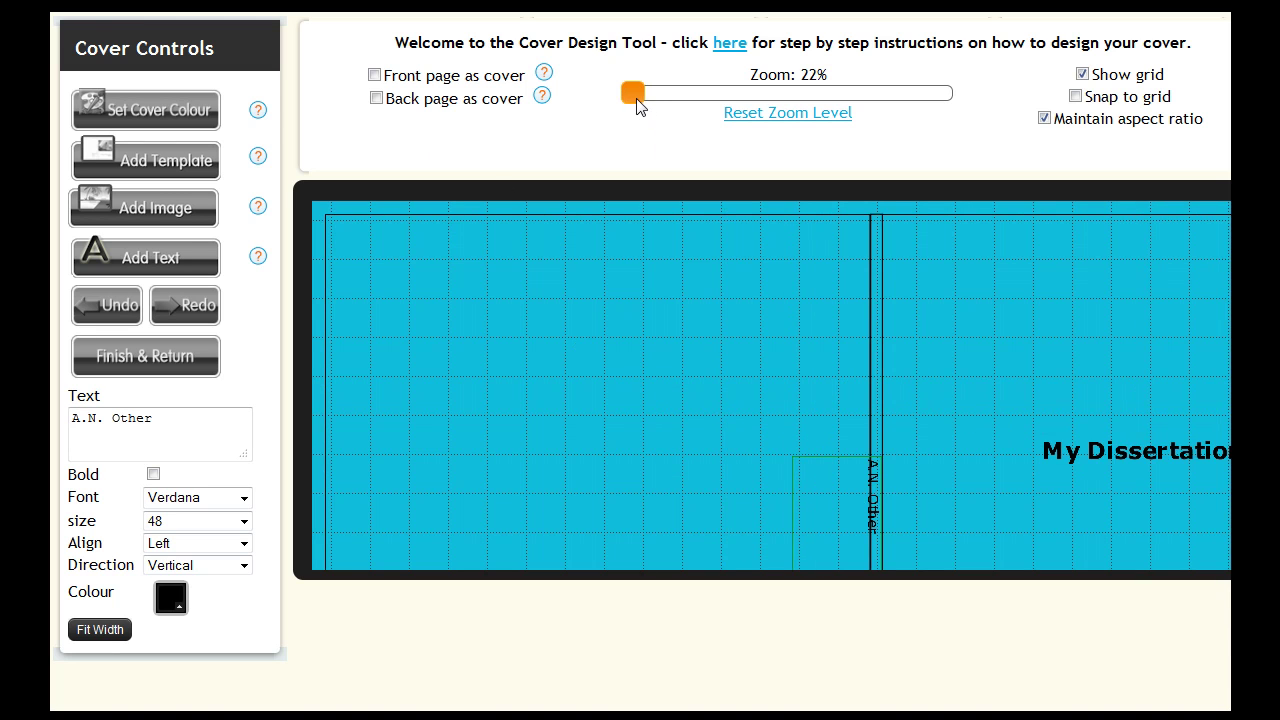
{"action": "left_click_drag", "start_coordinate": [755, 327], "coordinate": [710, 296]}
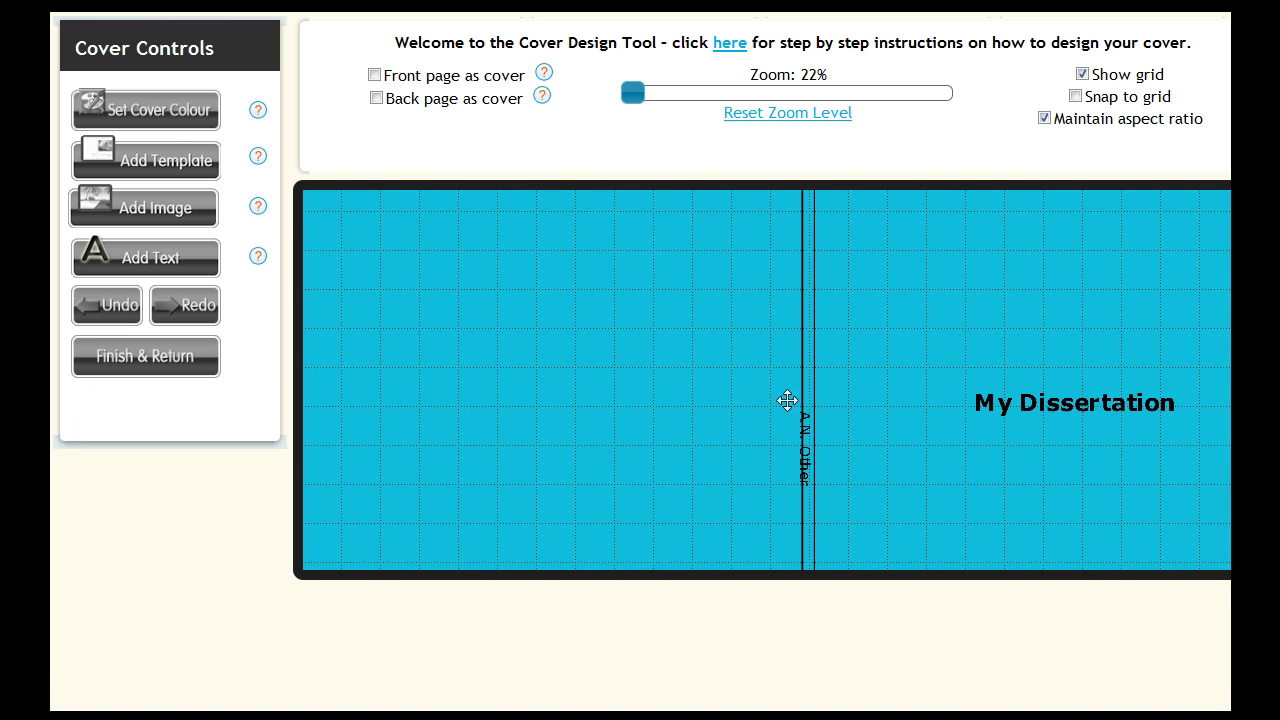
{"action": "left_click", "coordinate": [812, 422]}
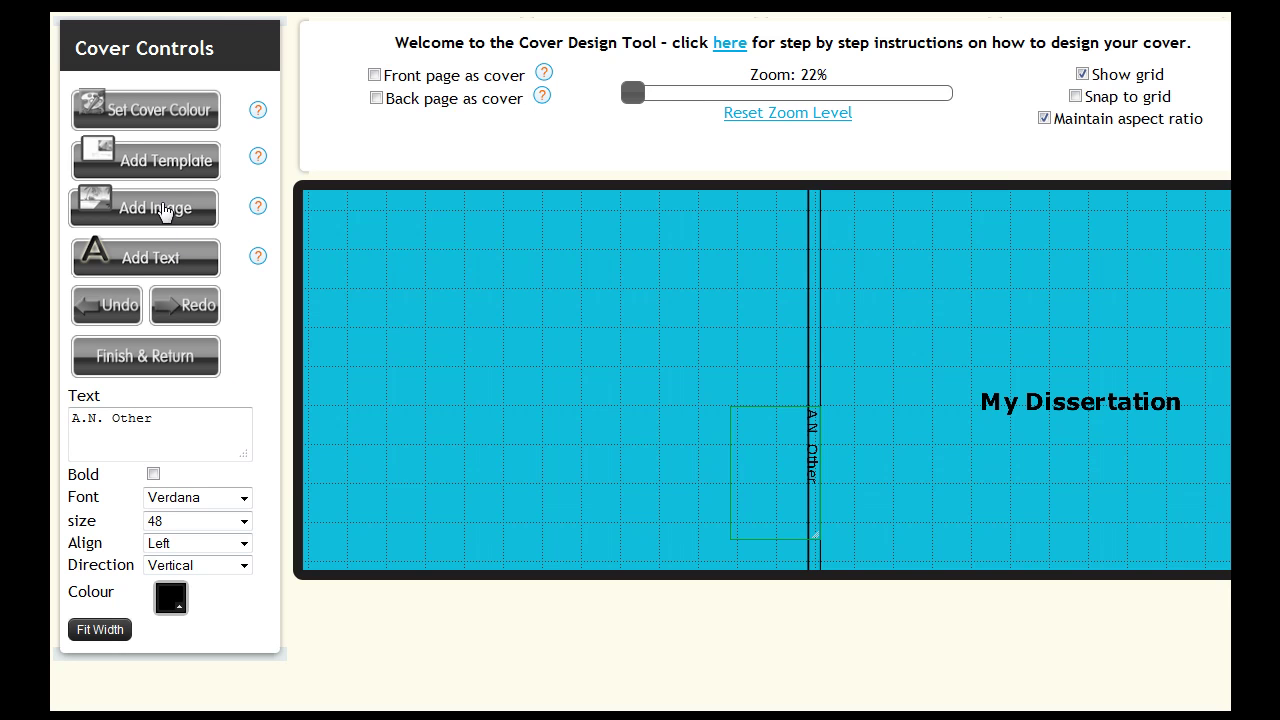
Add the image City Uni Logo Lo Res.jpg and place it enlarged near the front cover's upper-left corner, above the title.
{"action": "left_click", "coordinate": [163, 208]}
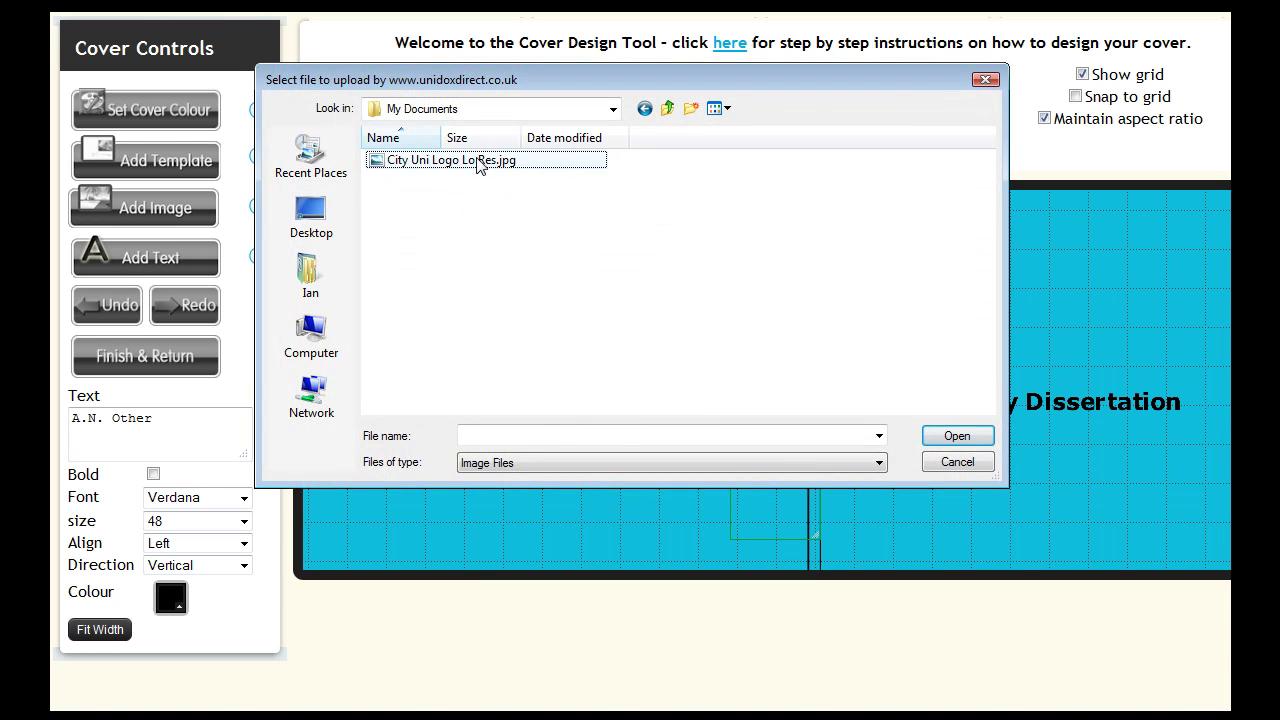
{"action": "left_click", "coordinate": [479, 163]}
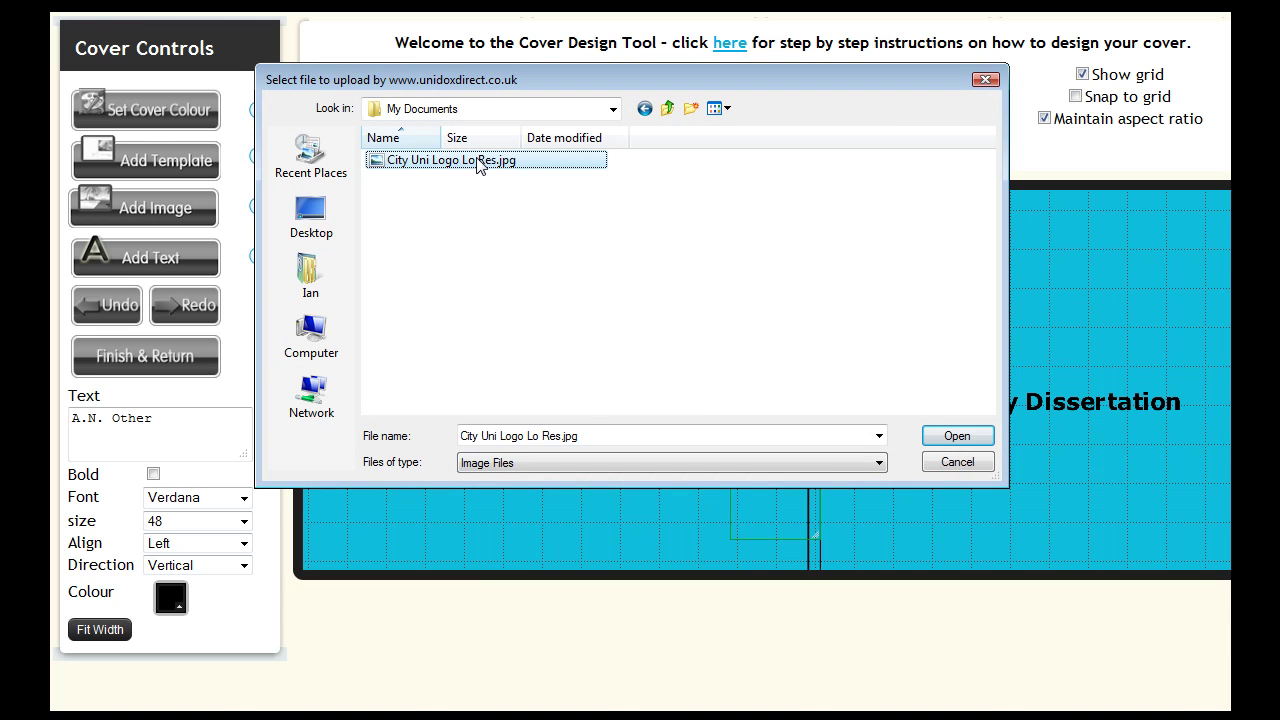
{"action": "left_click", "coordinate": [952, 435]}
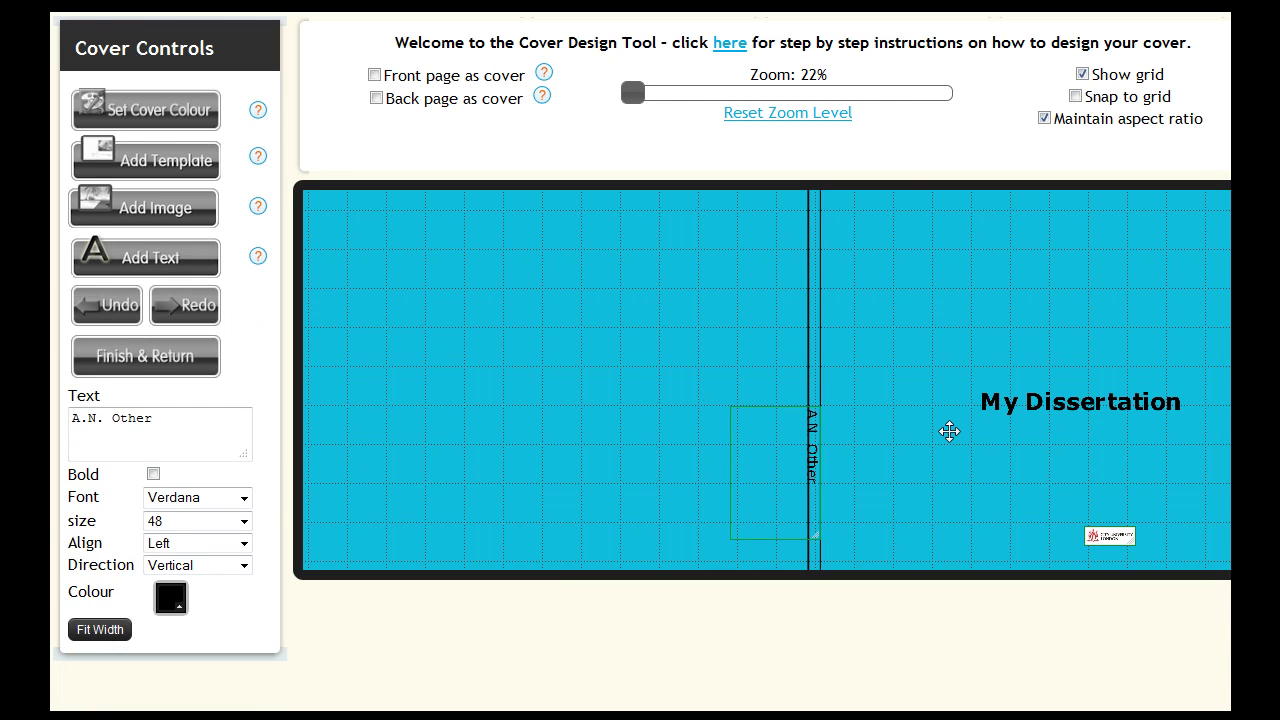
{"action": "left_click_drag", "start_coordinate": [1106, 533], "coordinate": [972, 304]}
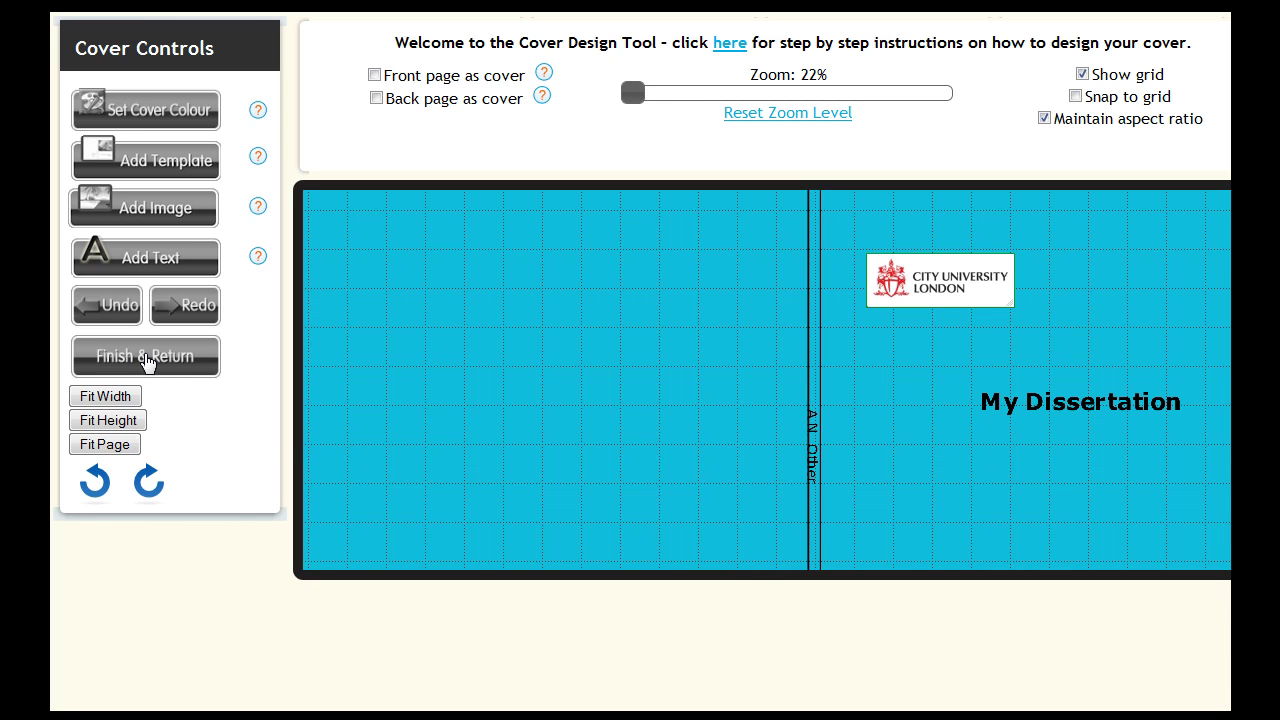
Finish the cover design and return to the paperback book configuration to check the cover preview.
{"action": "left_click", "coordinate": [146, 358]}
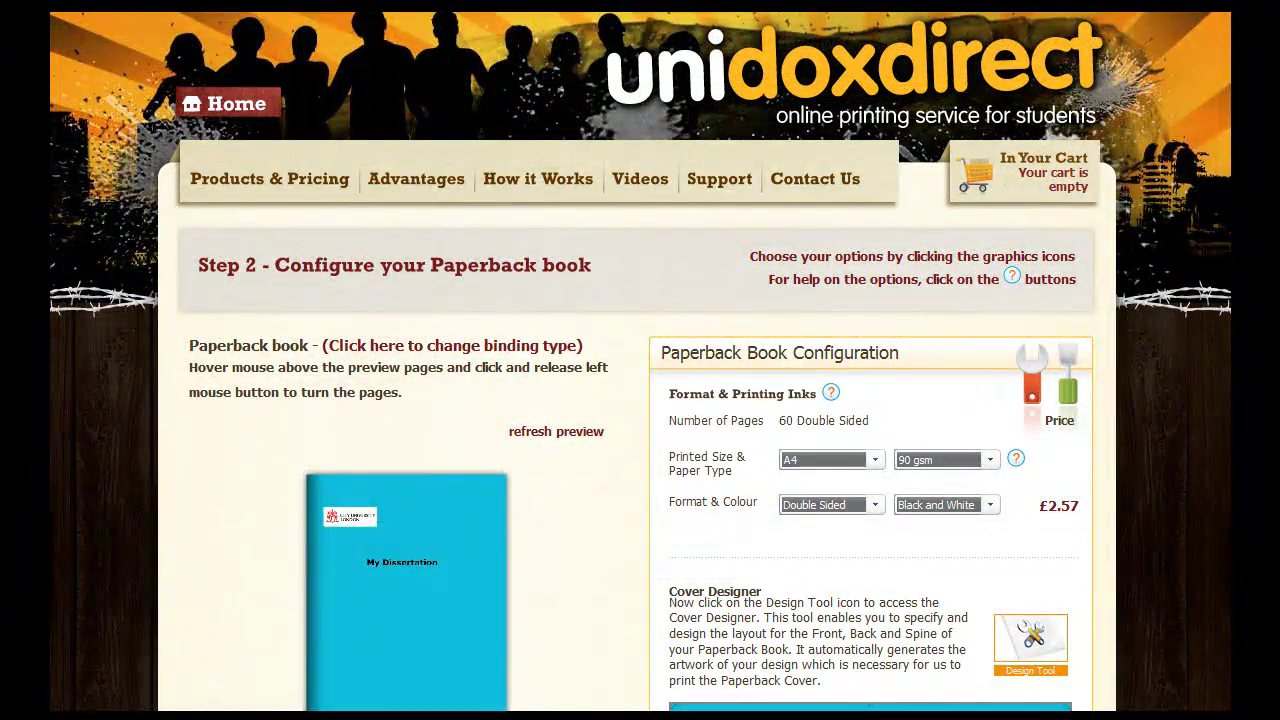
{"action": "scroll", "coordinate": [640, 360], "scroll_direction": "down", "scroll_amount": 3}
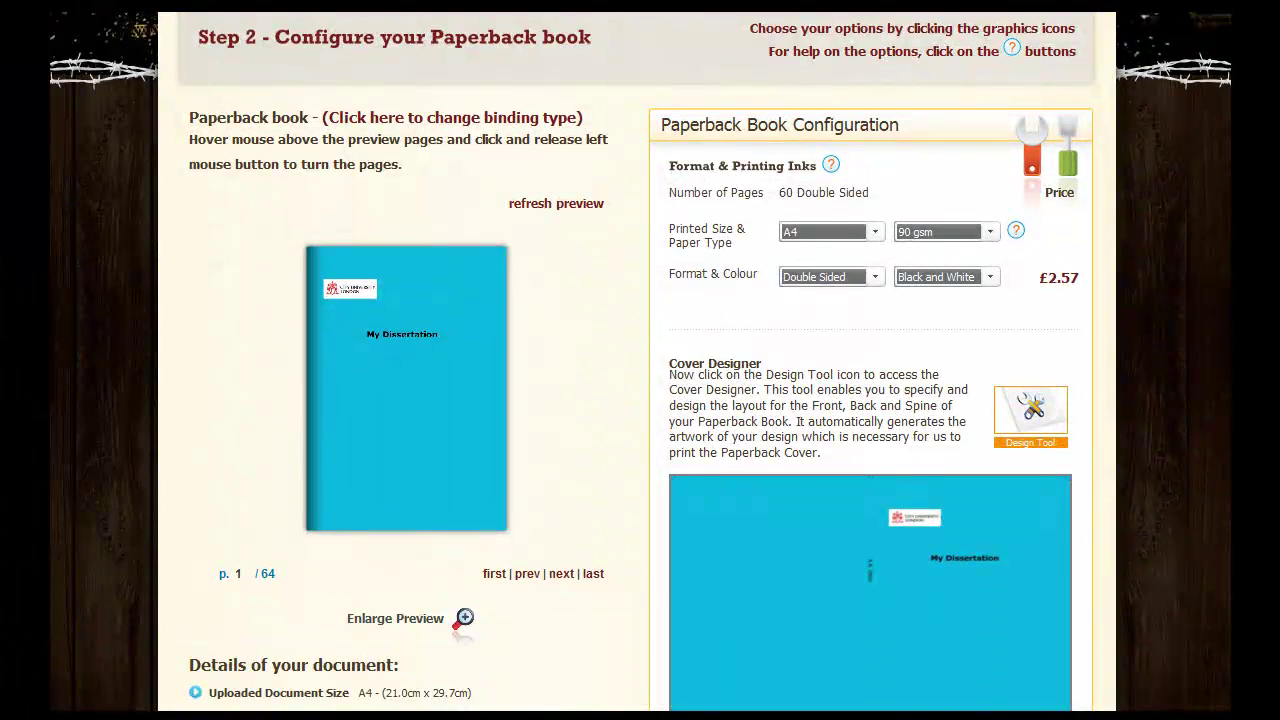
{"action": "scroll", "coordinate": [640, 360], "scroll_direction": "down", "scroll_amount": 1}
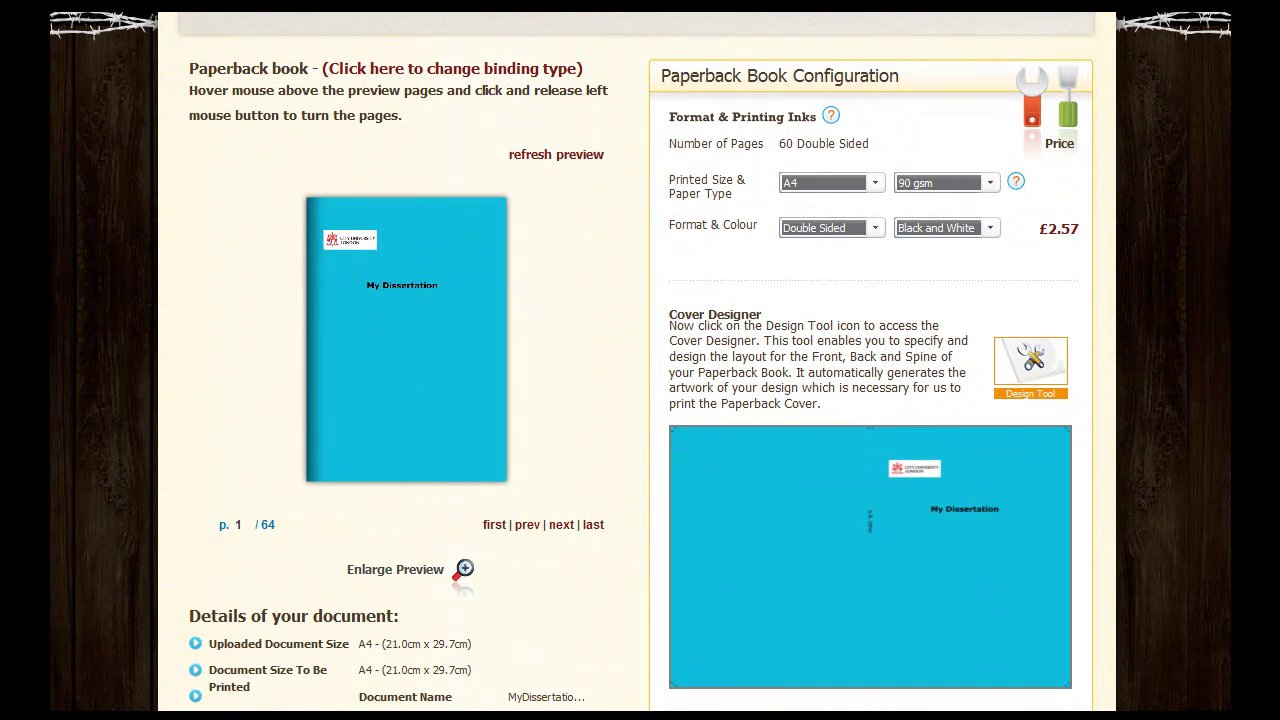